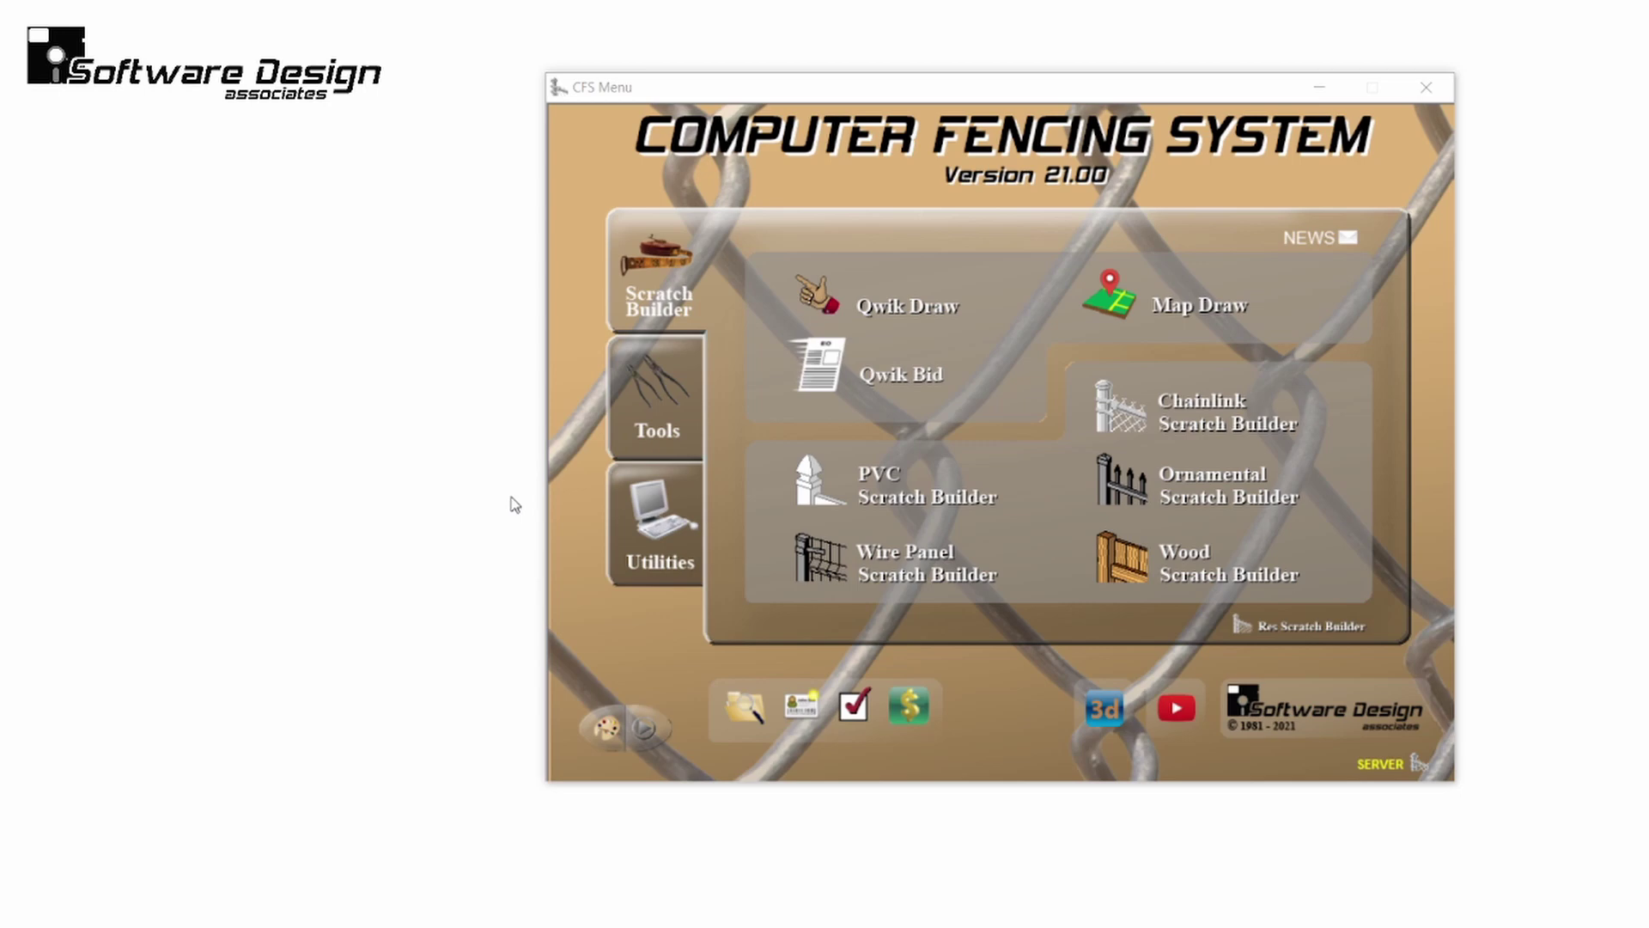
# Launch QwikDraw and load the Customize Job Sketch Tutorial.qda job data.
pyautogui.click(878, 293)
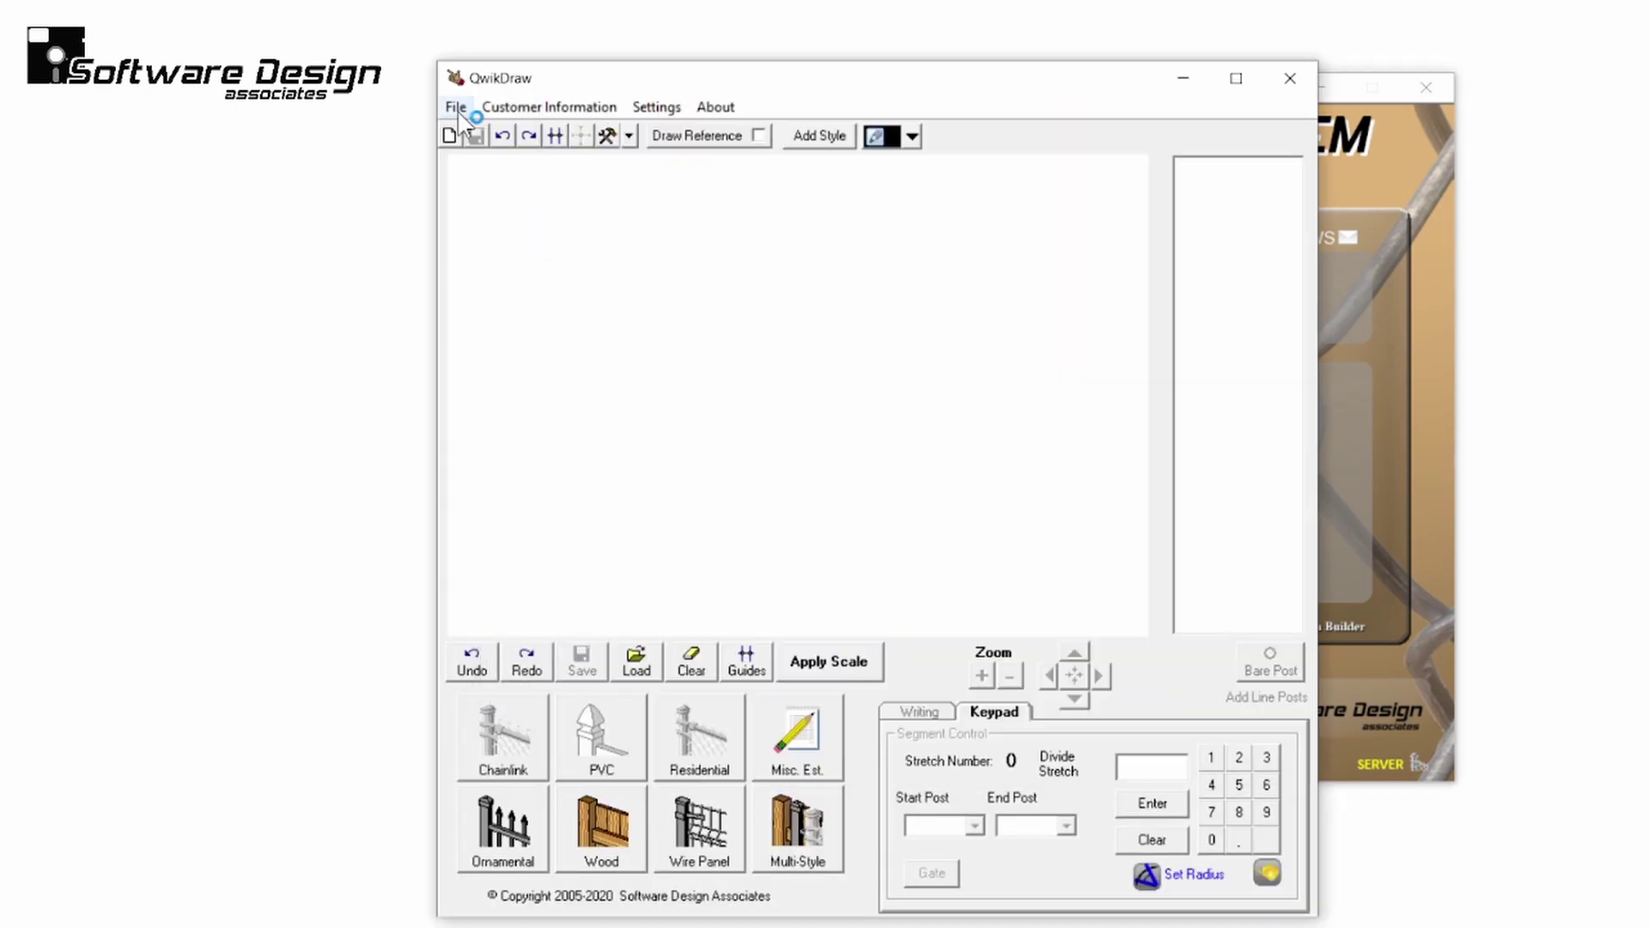
pyautogui.click(456, 108)
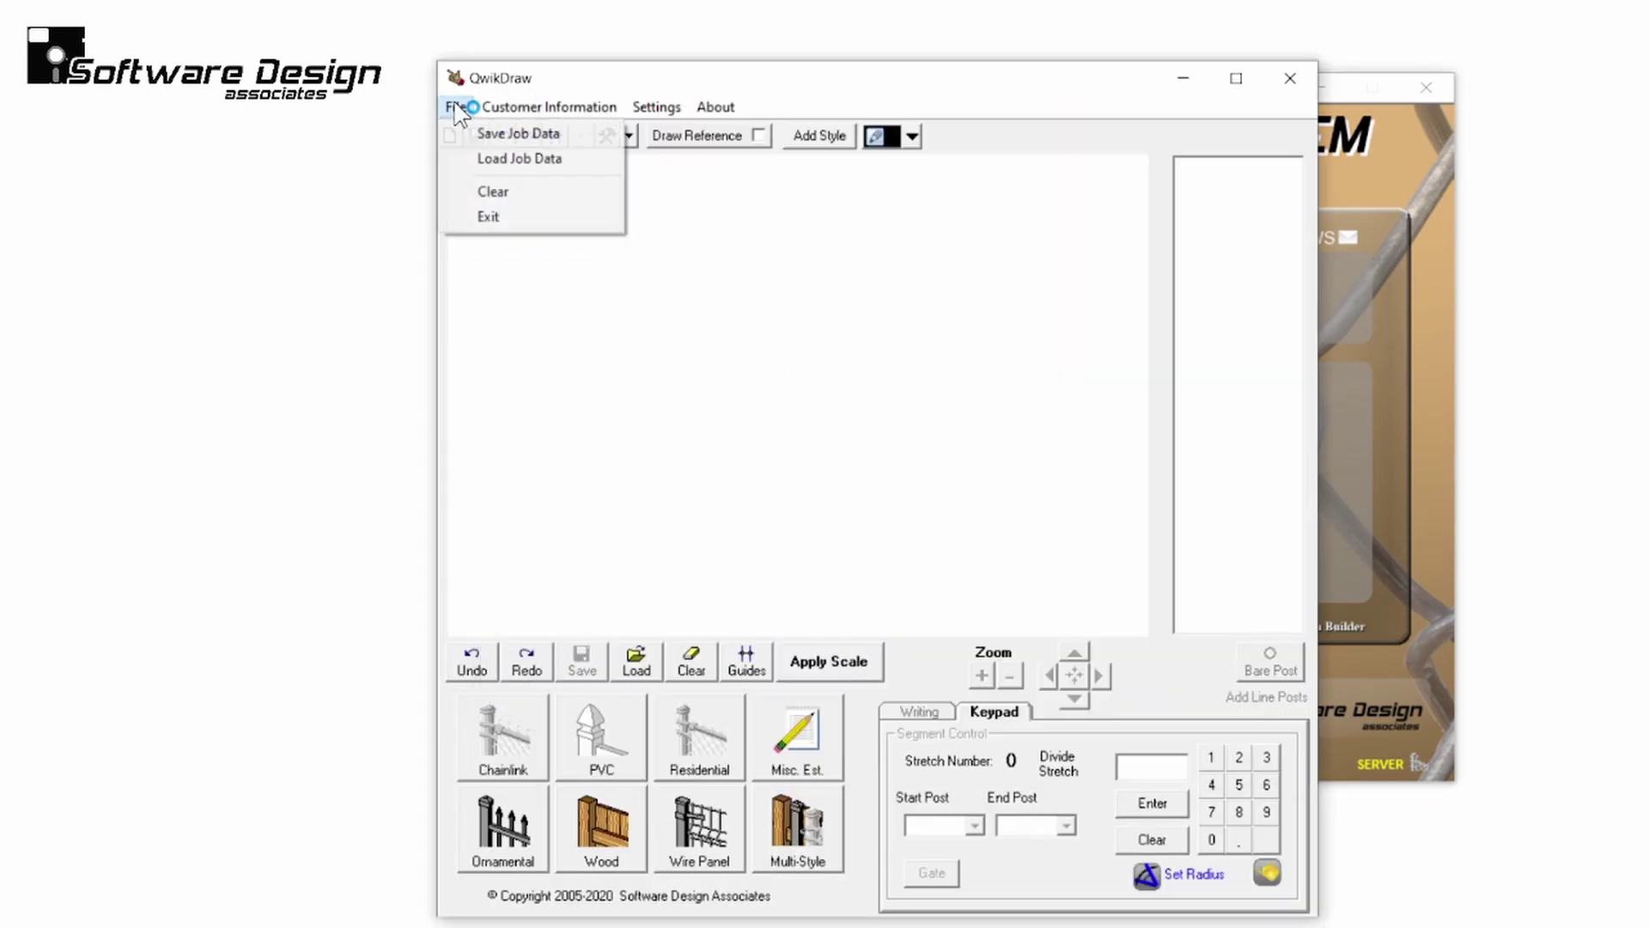
pyautogui.click(510, 166)
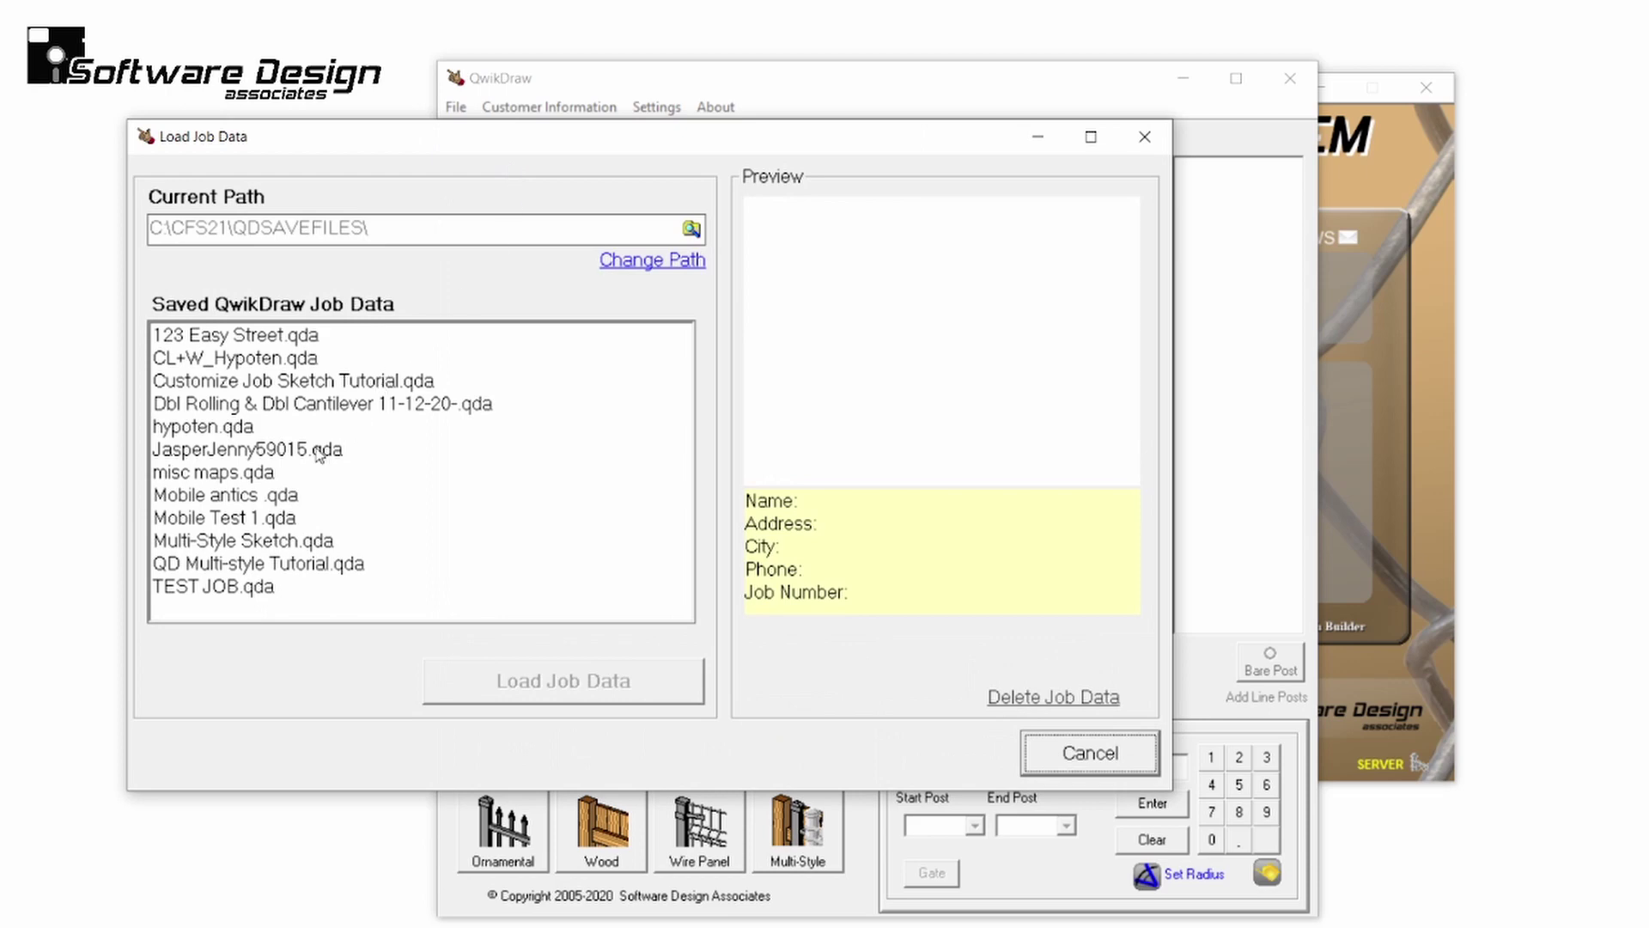
pyautogui.click(316, 380)
pyautogui.click(504, 697)
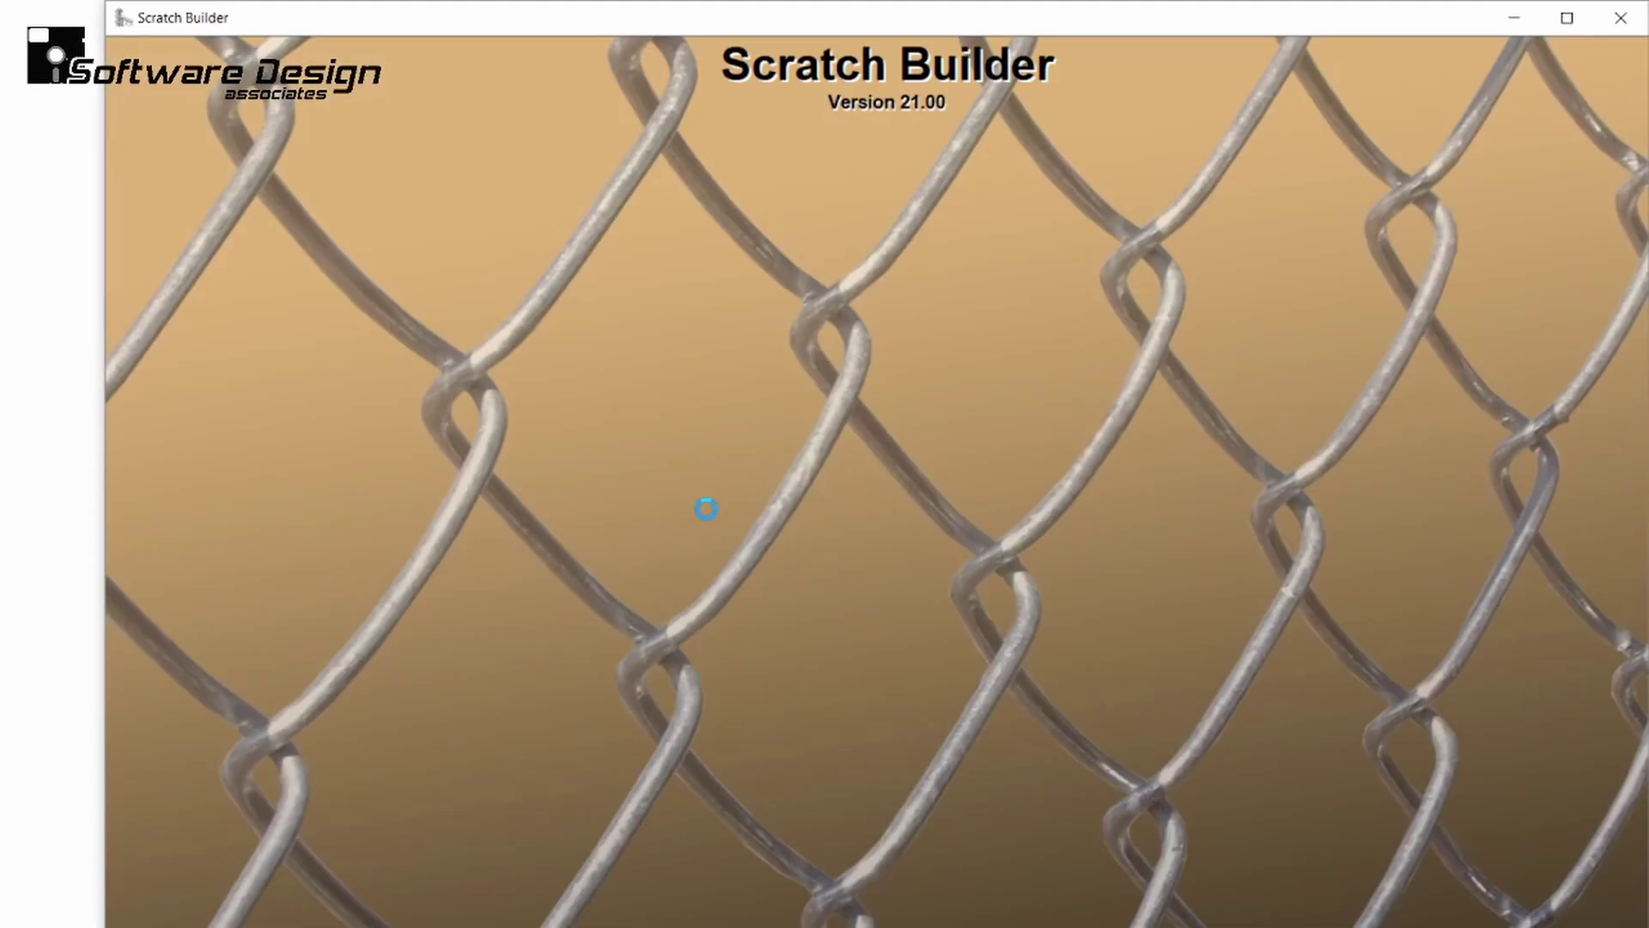
# Choose Standard 72" KK Res. with PS MALE HINGE - PS FEMALE HINGE hinges and center stop NONE, then finish the estimate.
pyautogui.click(1102, 697)
pyautogui.click(618, 191)
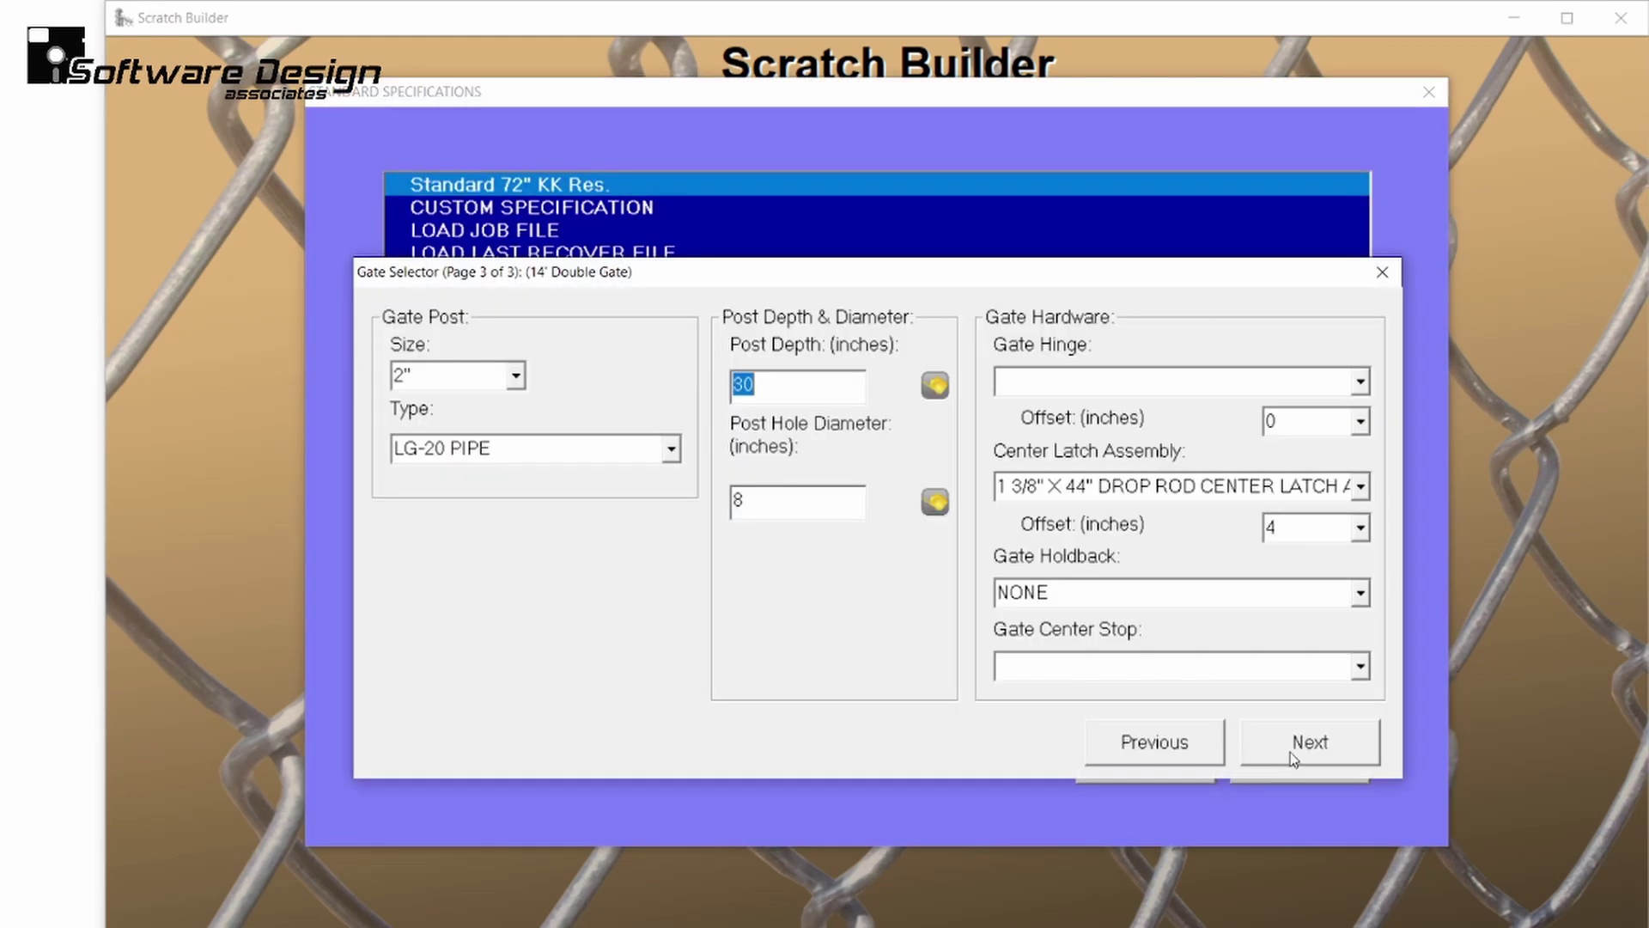
pyautogui.click(1360, 381)
pyautogui.click(1331, 405)
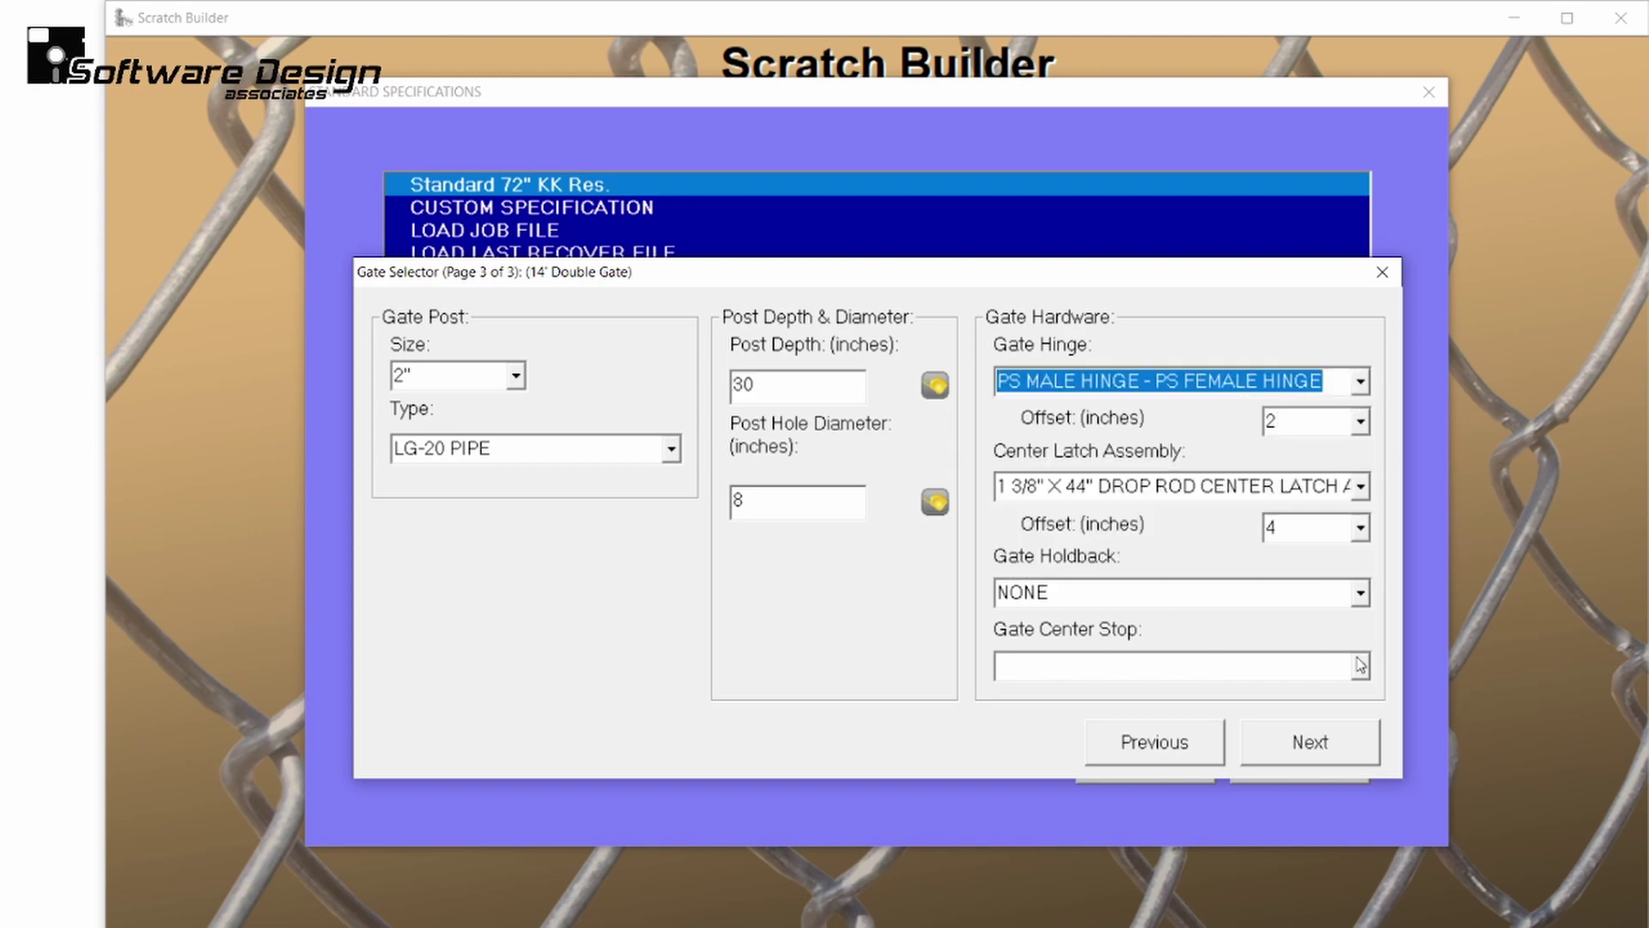
pyautogui.click(1361, 666)
pyautogui.click(1323, 741)
pyautogui.click(1310, 749)
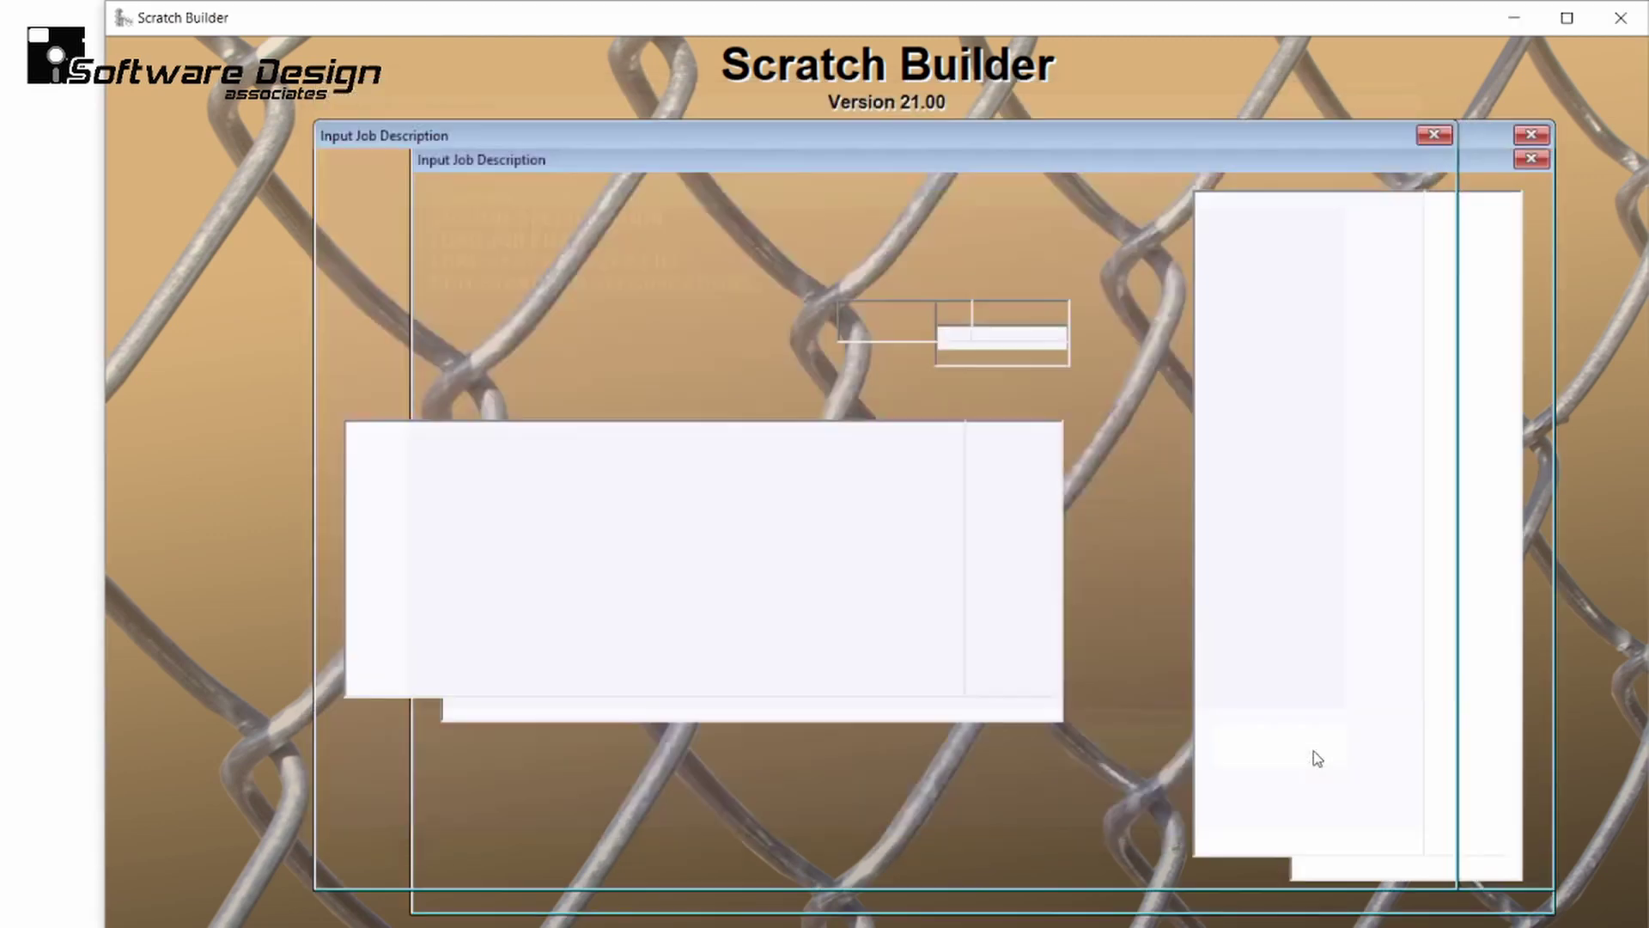
pyautogui.click(1134, 657)
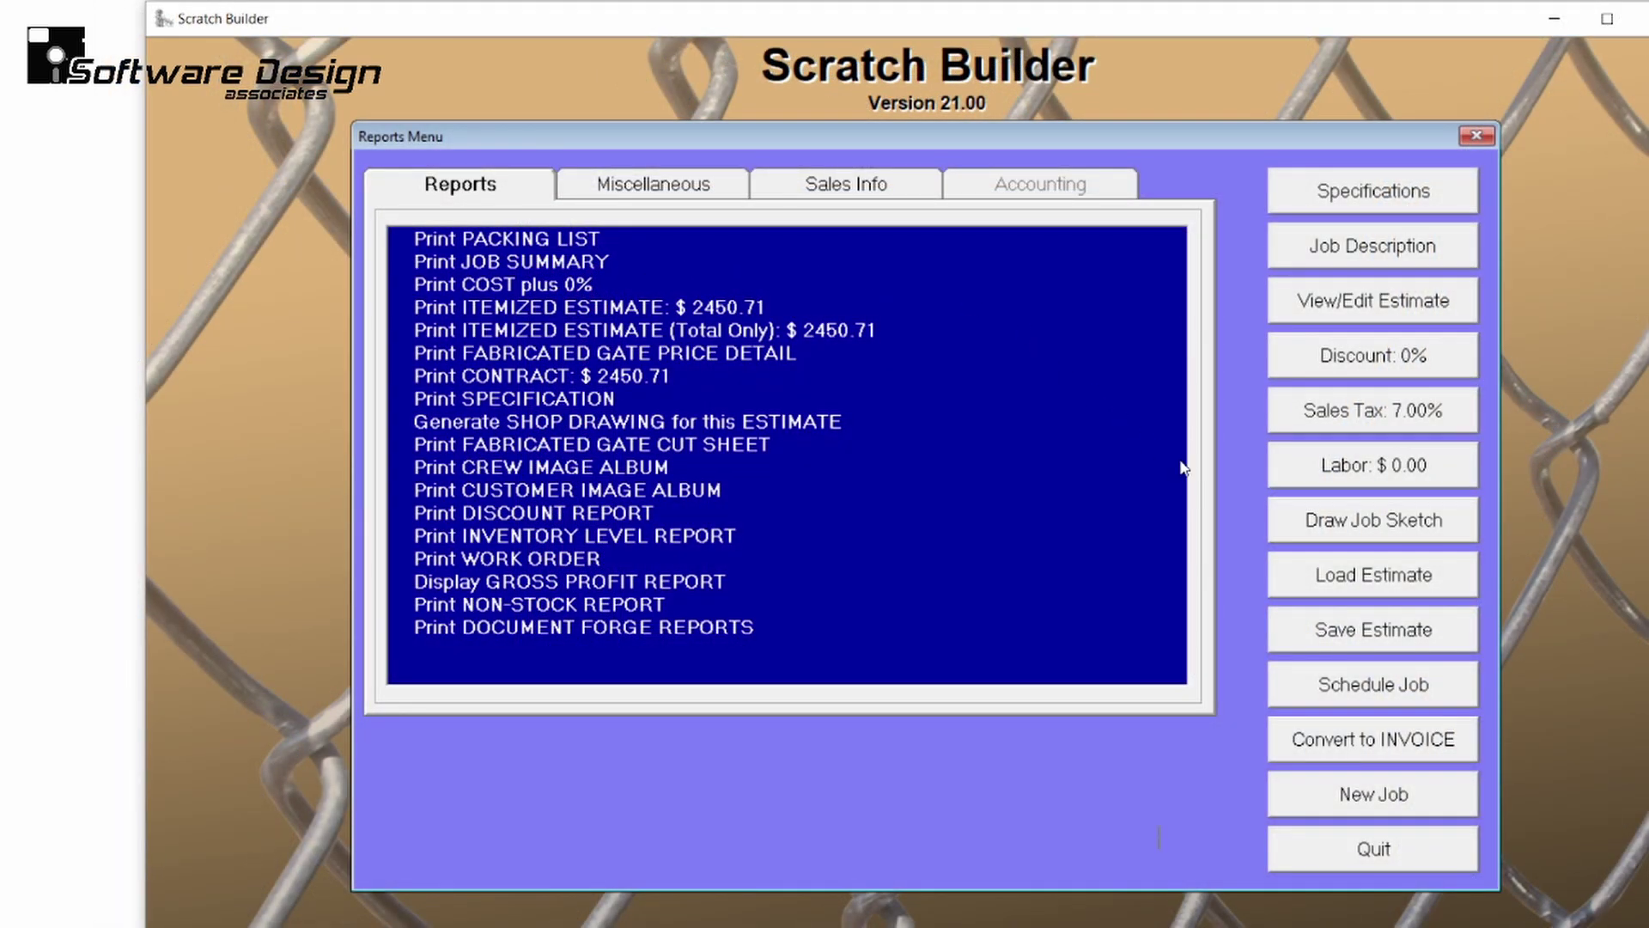
# Open the Job Sketch from the Reports Menu and clear the existing fence drawing.
pyautogui.click(1364, 527)
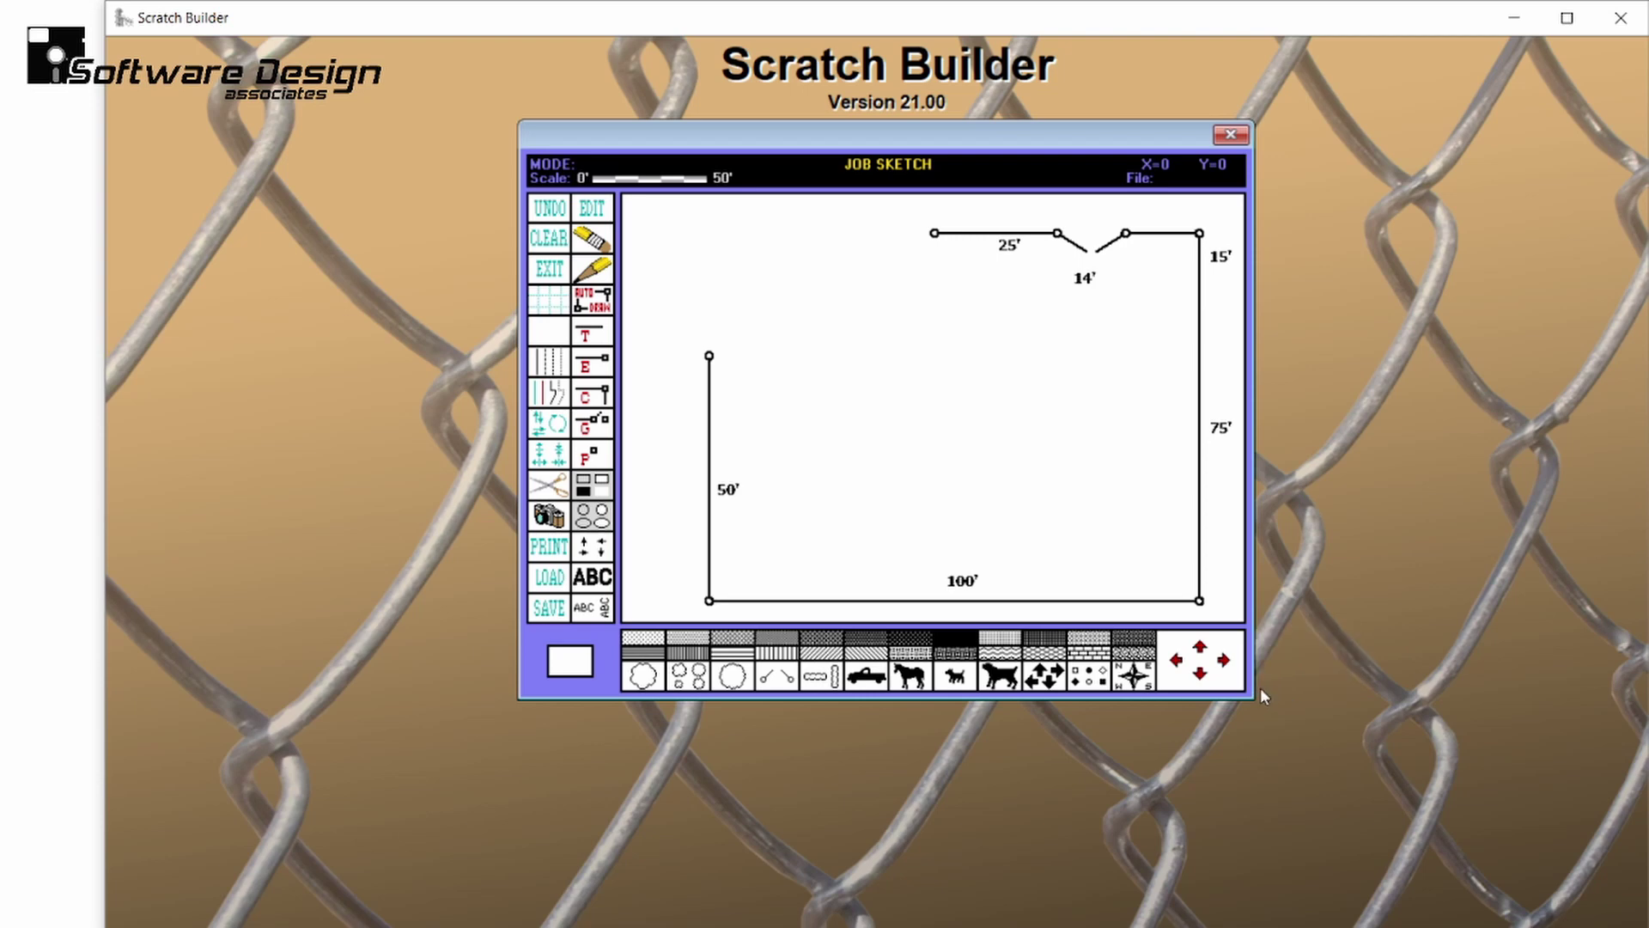
pyautogui.click(553, 244)
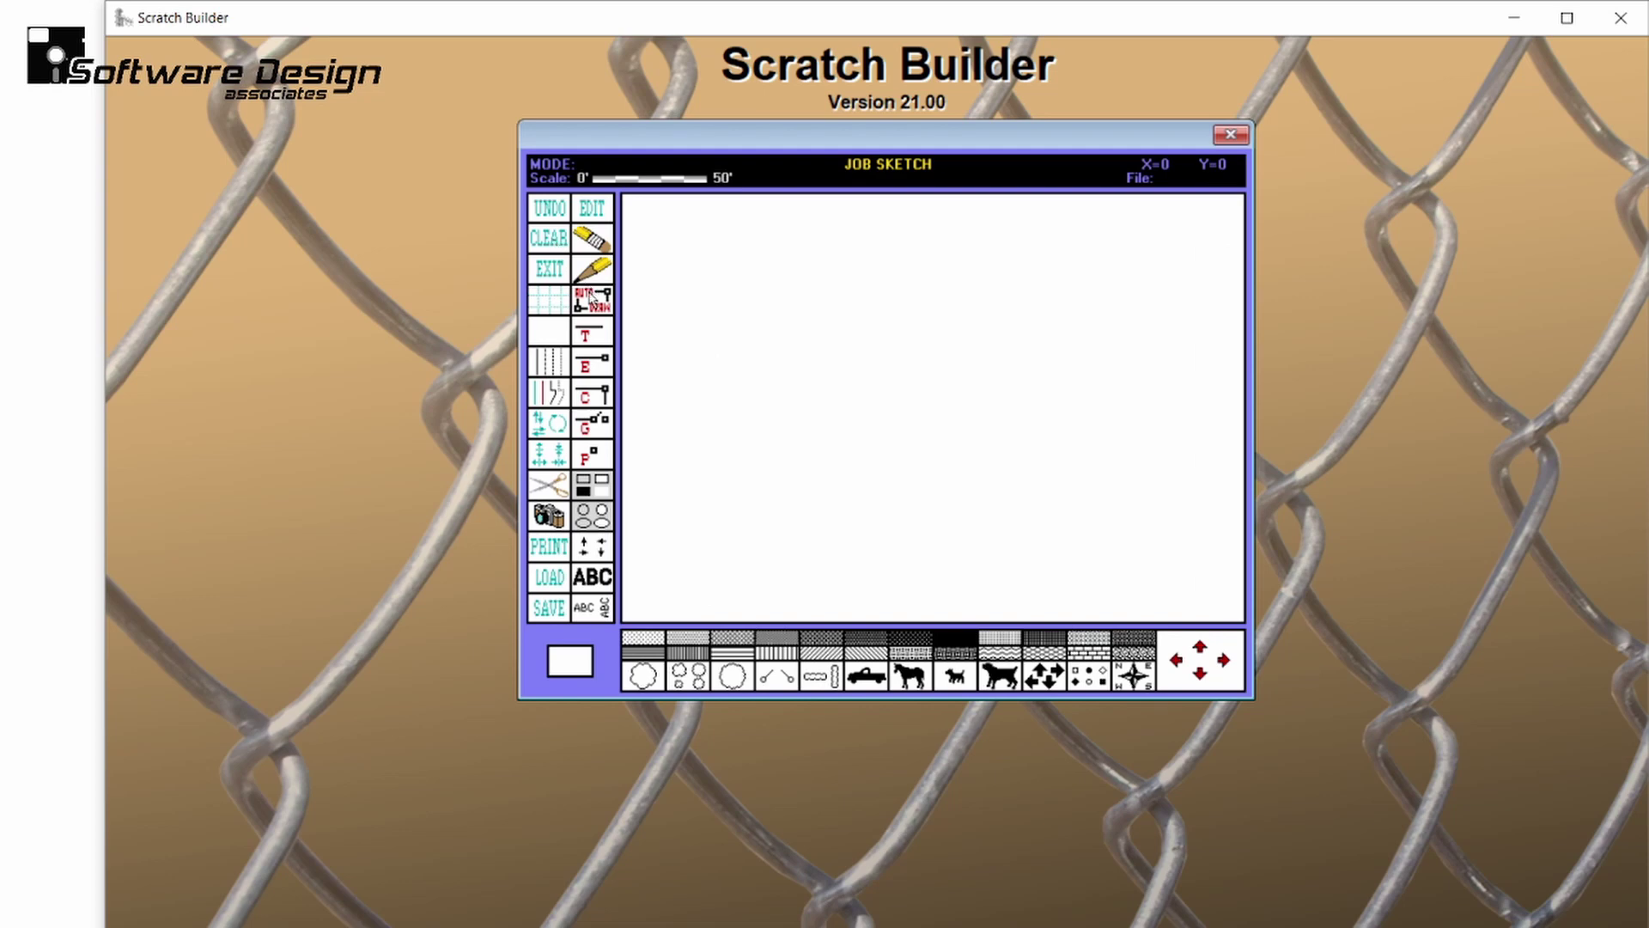
# AutoDraw the fence layout from the estimate onto the canvas at 50' scale.
pyautogui.click(594, 301)
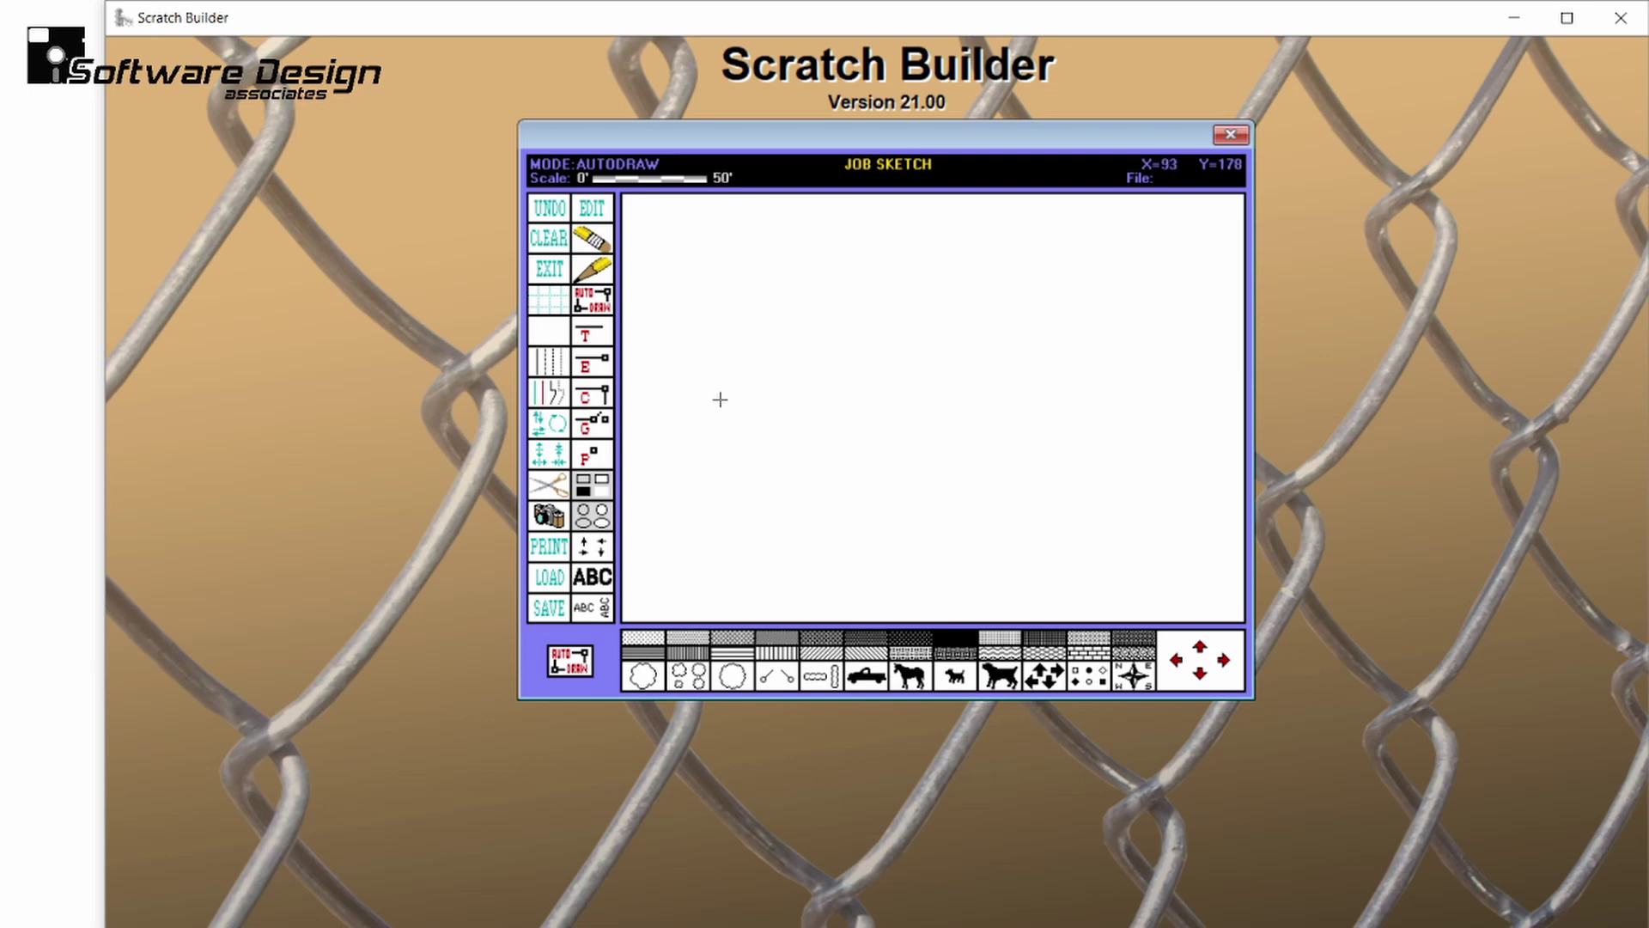
pyautogui.click(762, 390)
pyautogui.click(675, 180)
pyautogui.click(675, 180)
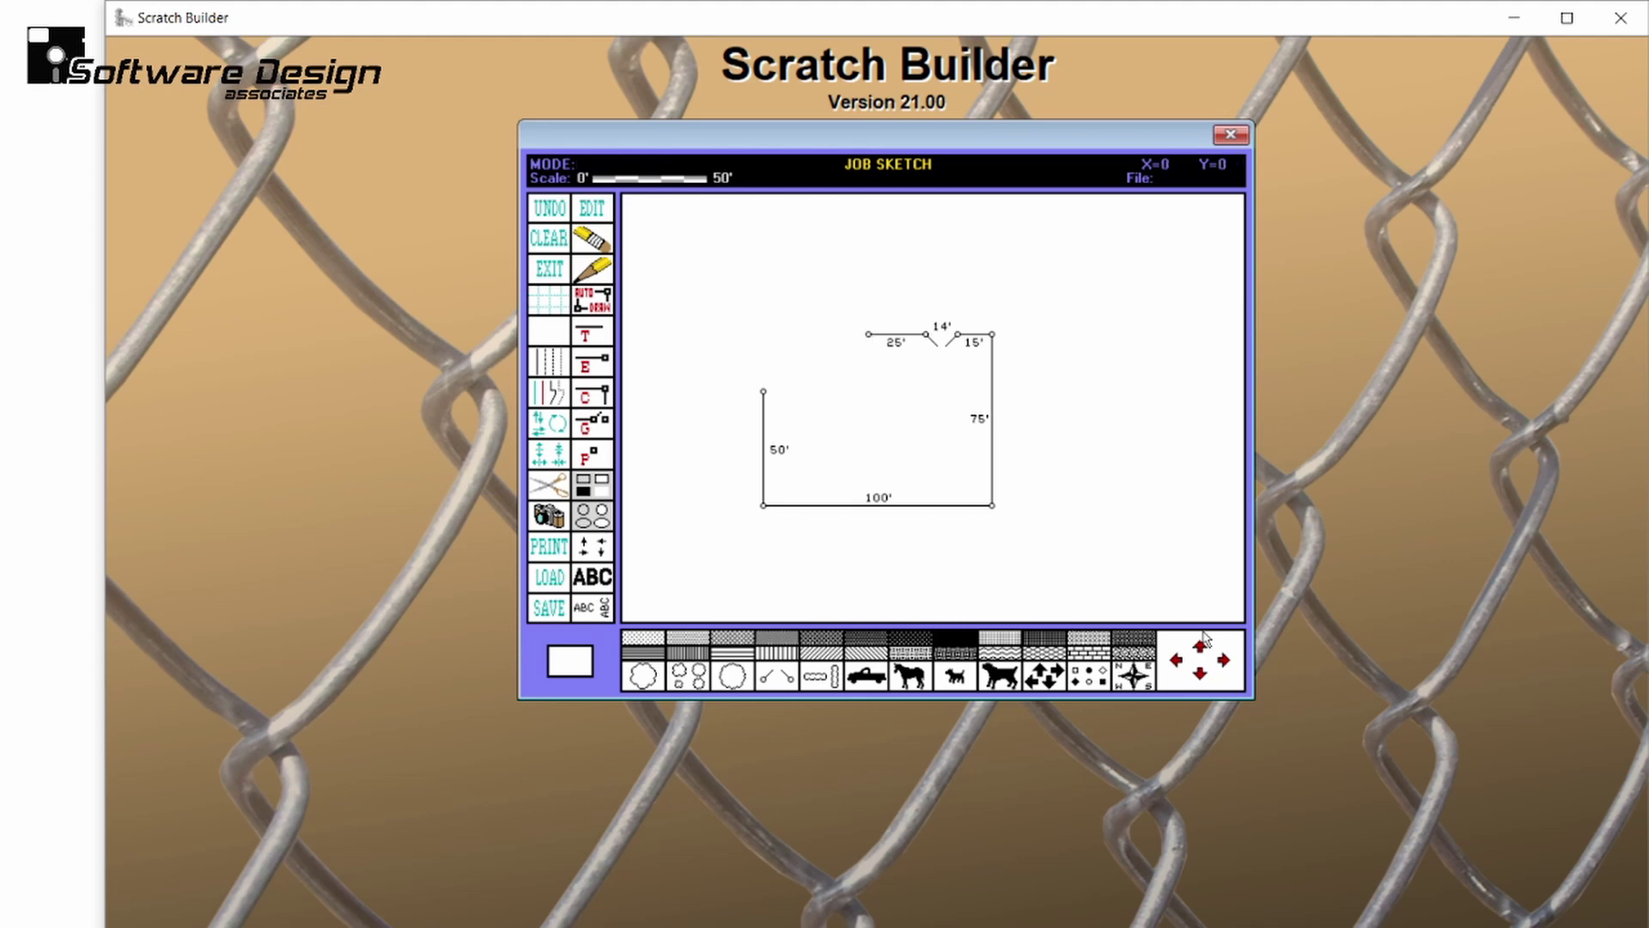
# Shift the whole sketch down and to the left with the arrow pad.
pyautogui.click(1200, 675)
pyautogui.click(1201, 675)
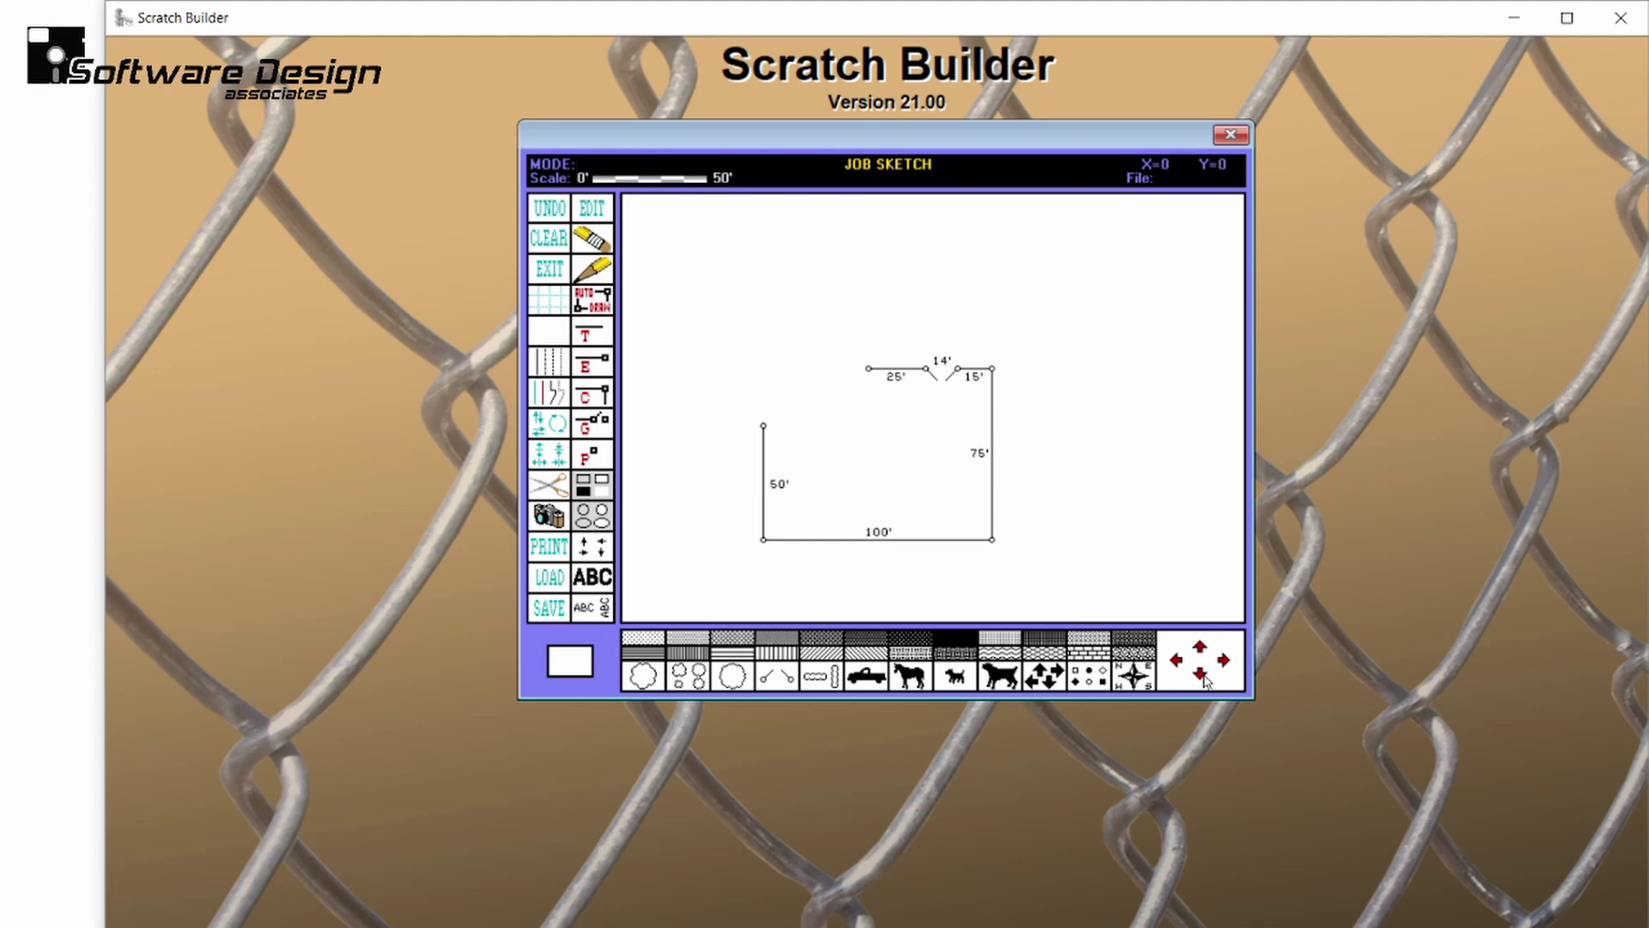
pyautogui.click(1175, 662)
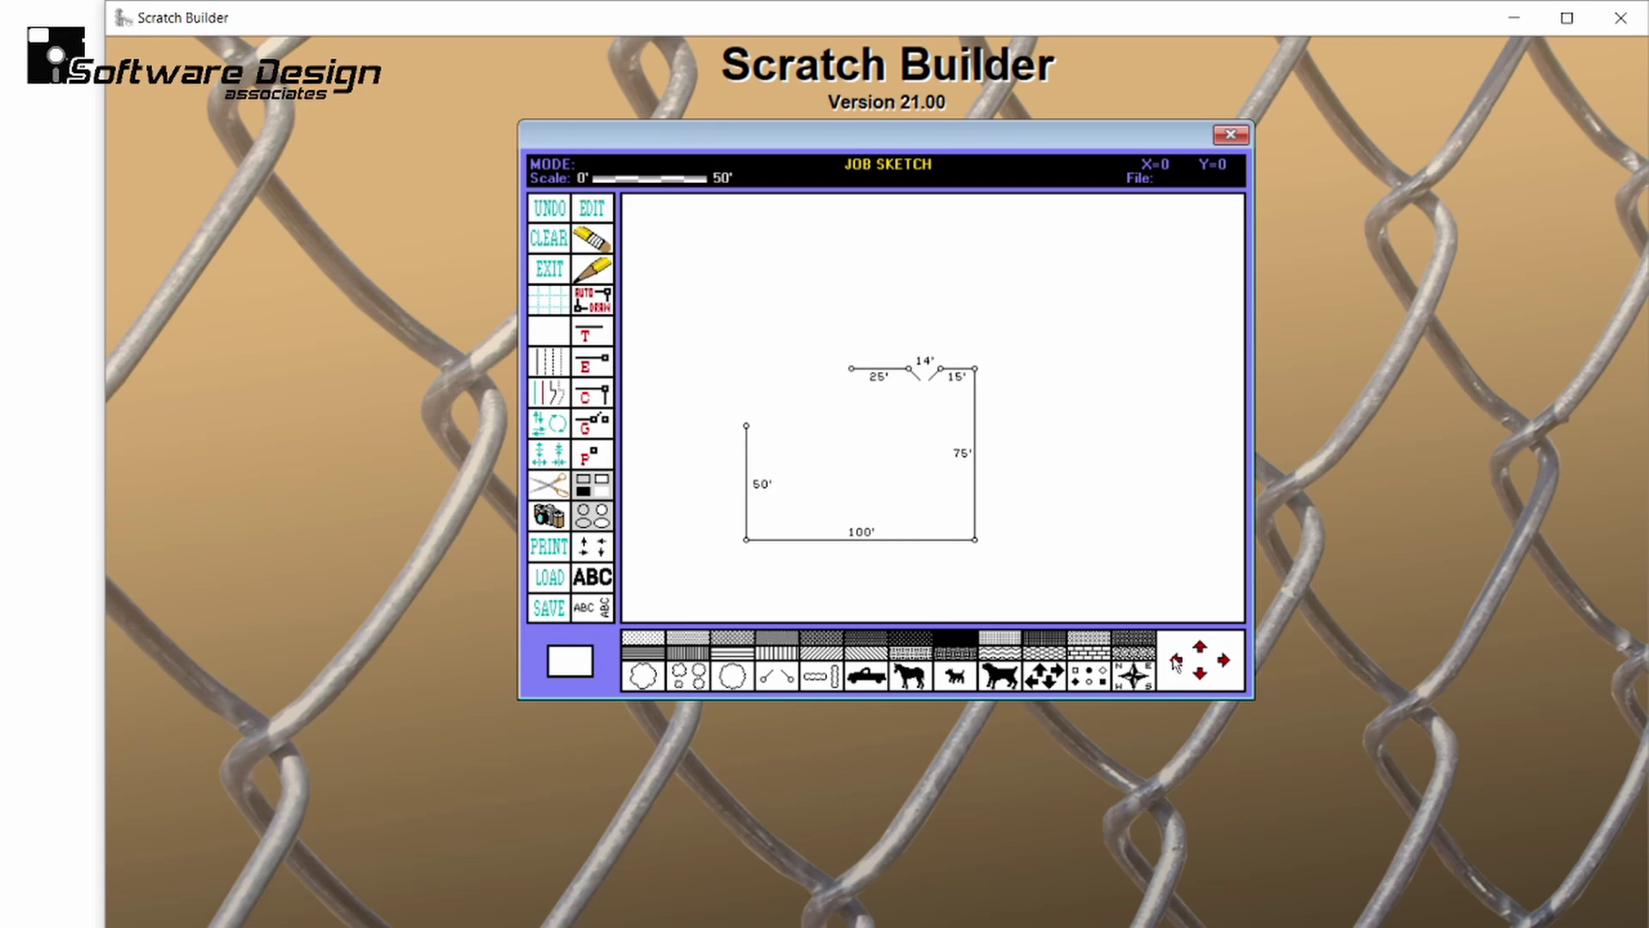
pyautogui.click(1176, 662)
pyautogui.click(1175, 662)
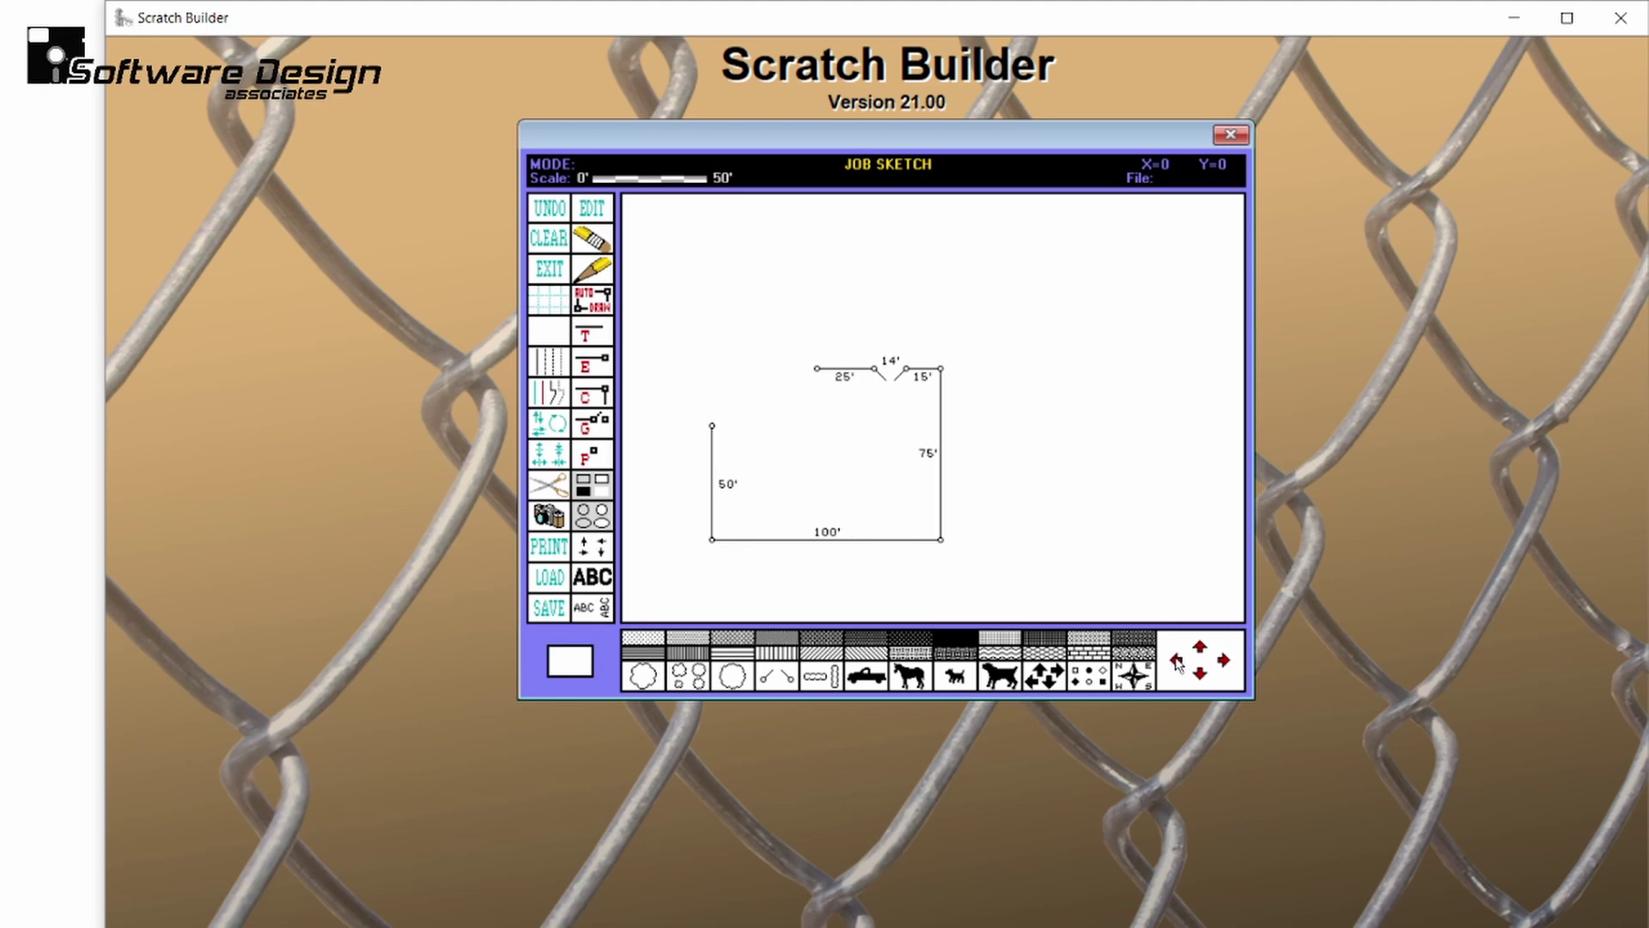
pyautogui.click(1205, 680)
pyautogui.click(1204, 680)
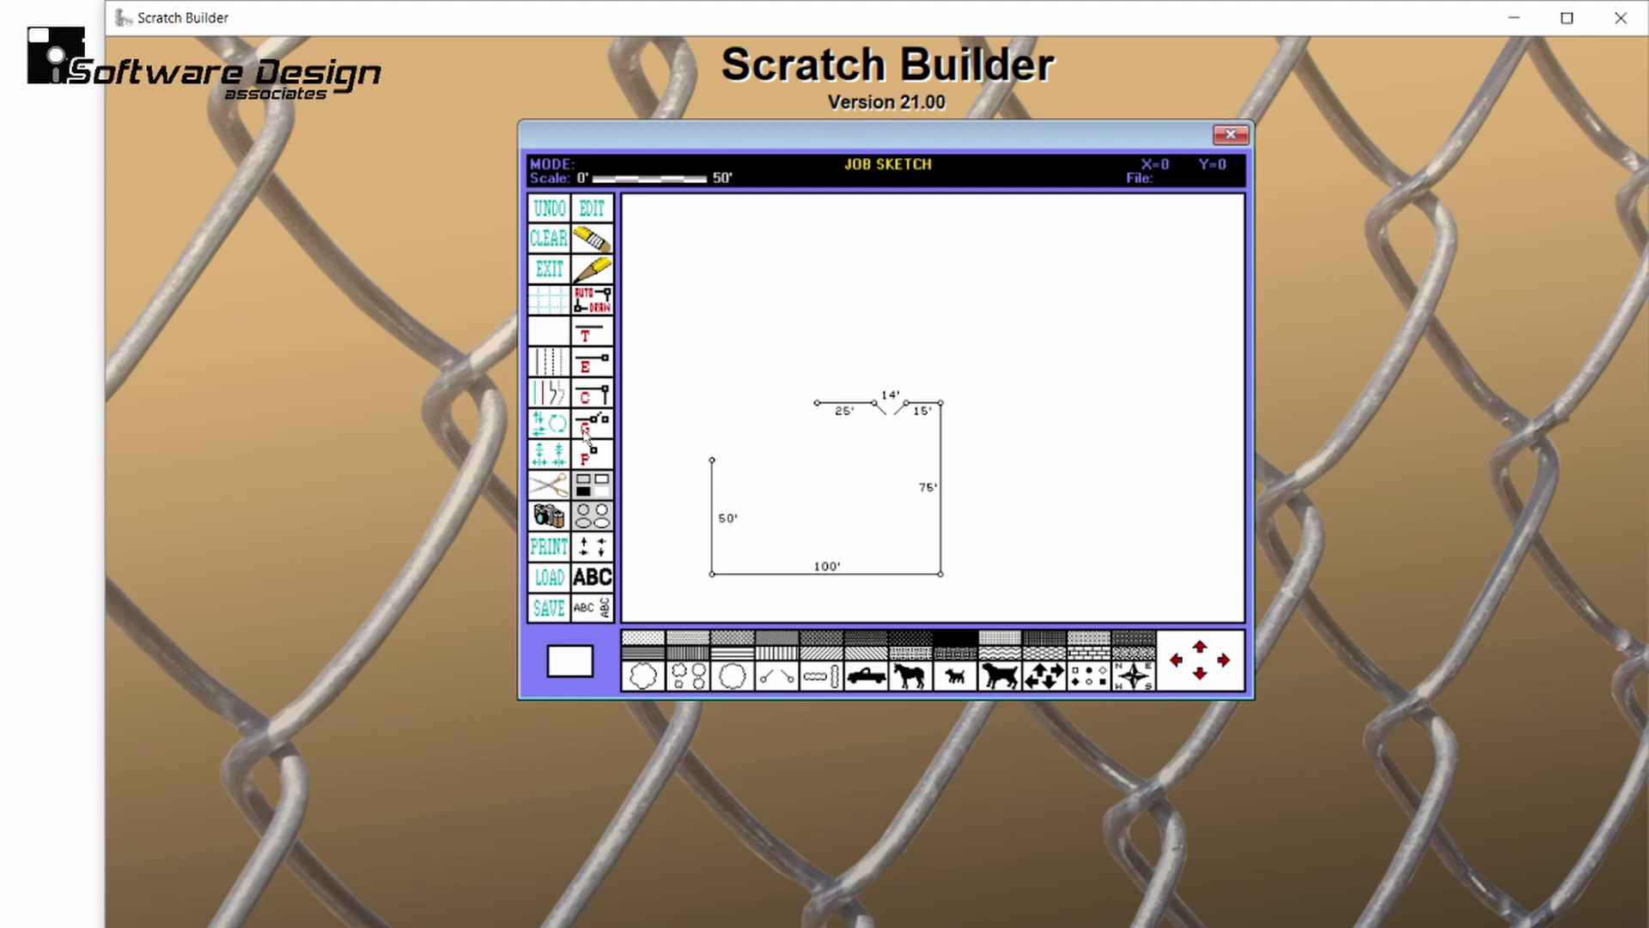
# Draw a large house rectangle and a smaller attached box reaching the 25' run with Transparent Box.
pyautogui.click(589, 485)
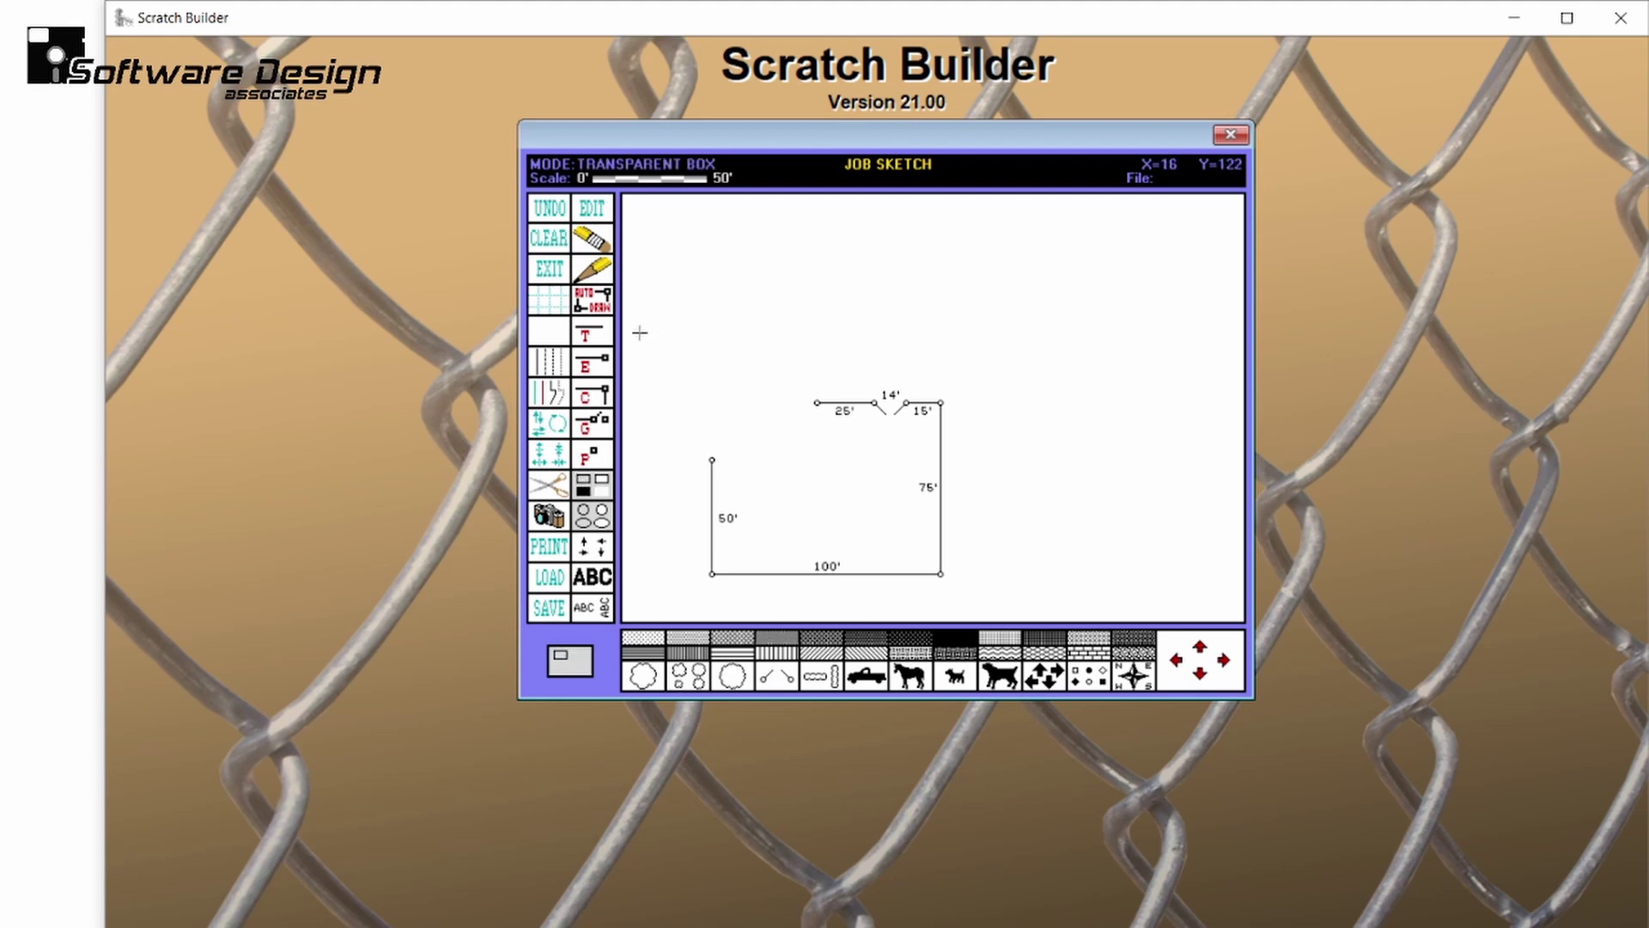
pyautogui.moveTo(637, 303); pyautogui.dragTo(760, 456)
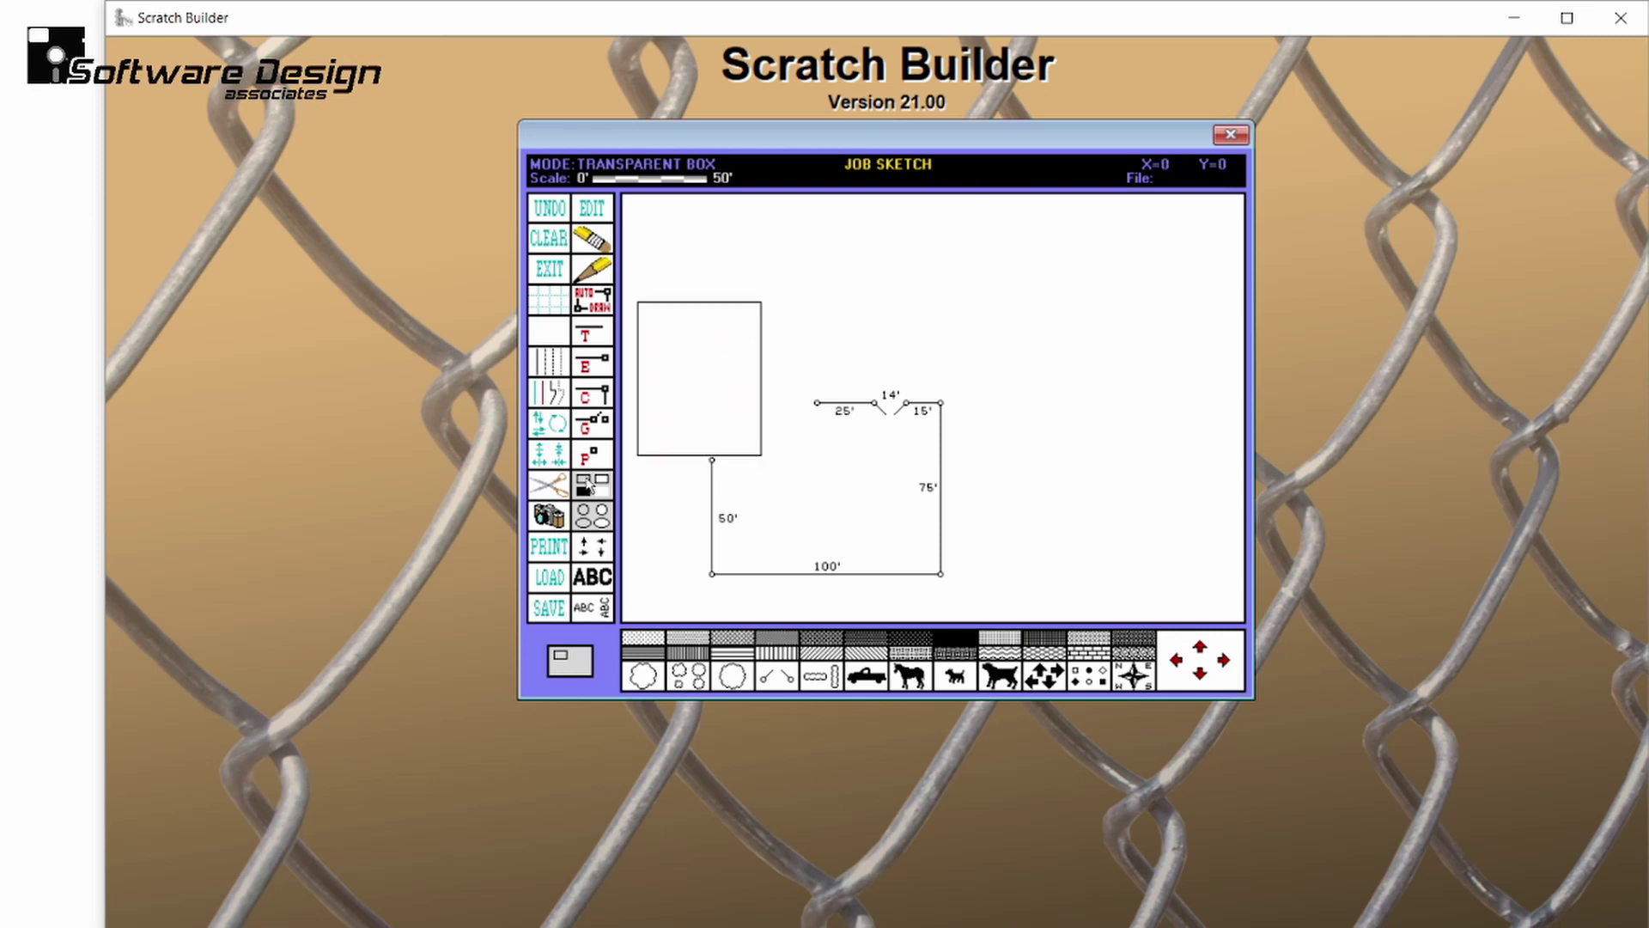
pyautogui.moveTo(762, 301); pyautogui.dragTo(816, 402)
pyautogui.click(546, 339)
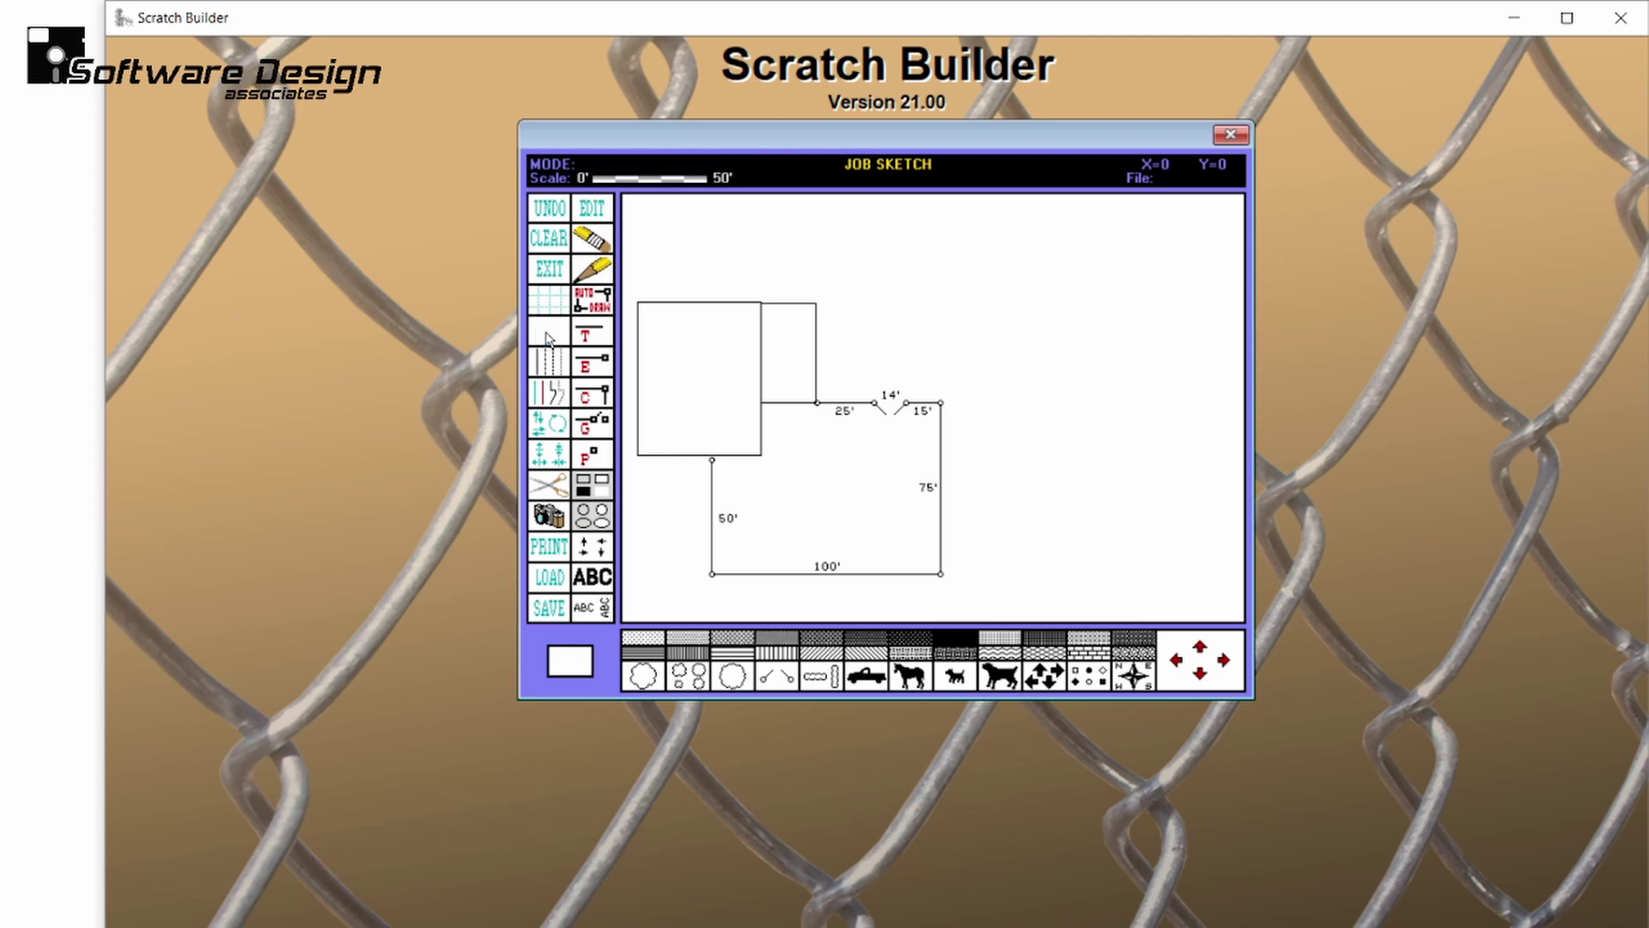
# Erase the inner house wall line, undo once, then zoom in on the top wall for editing.
pyautogui.click(604, 240)
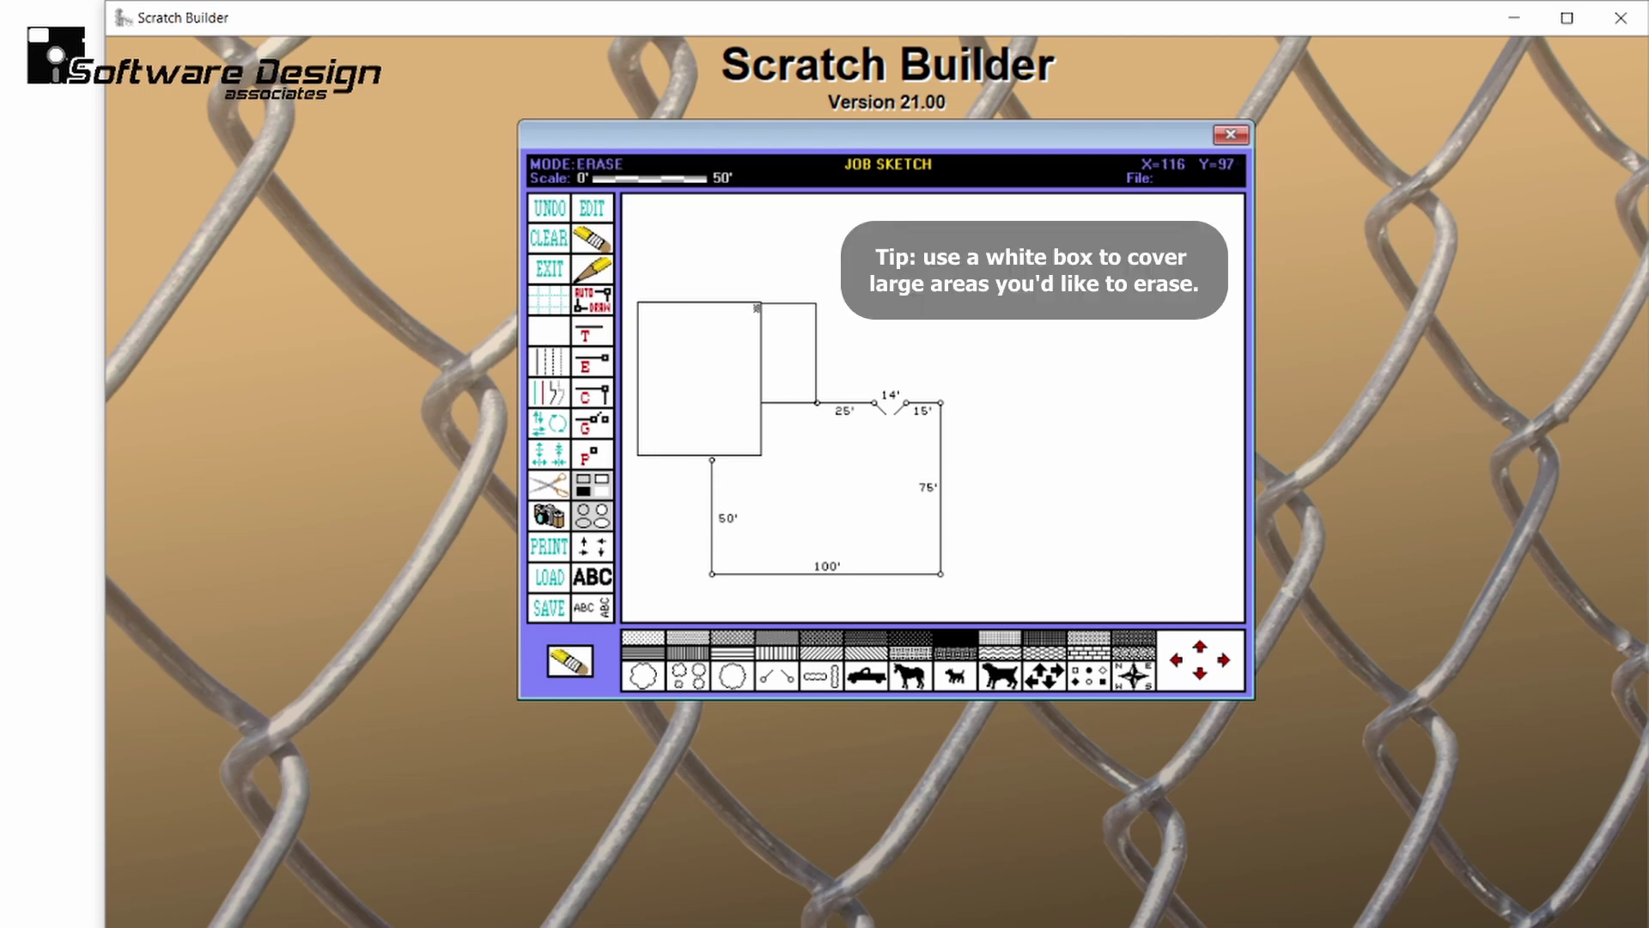
pyautogui.moveTo(760, 307)
pyautogui.mouseDown()
pyautogui.moveTo(761, 399)
pyautogui.moveTo(752, 304)
pyautogui.mouseUp()
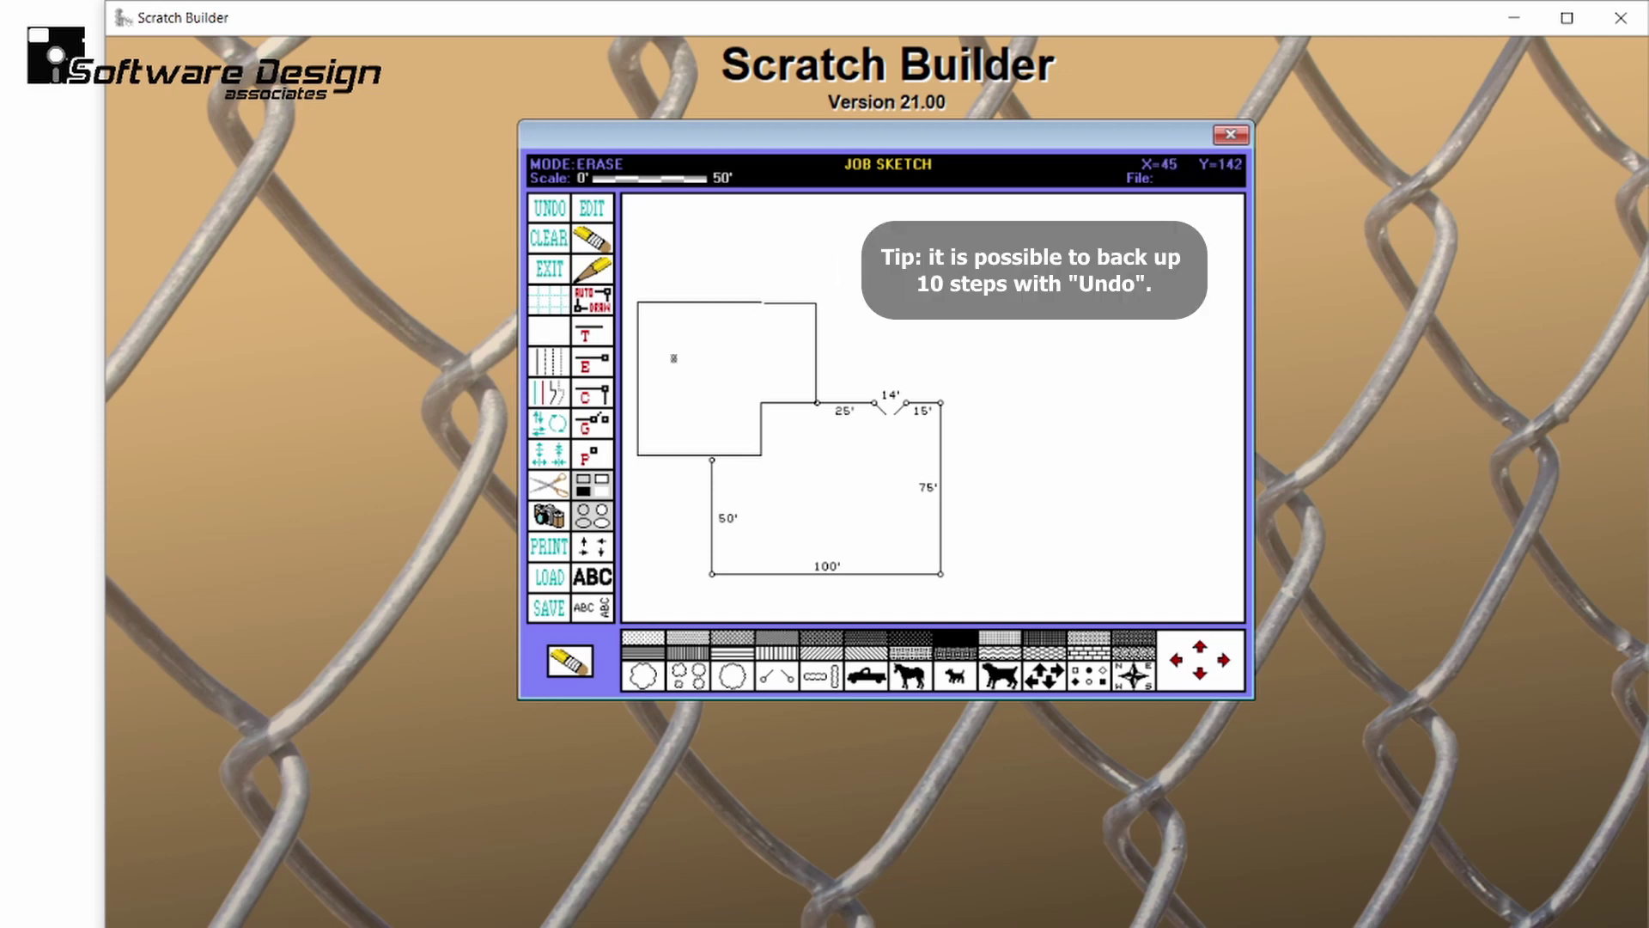
pyautogui.click(550, 213)
pyautogui.click(591, 209)
pyautogui.click(703, 266)
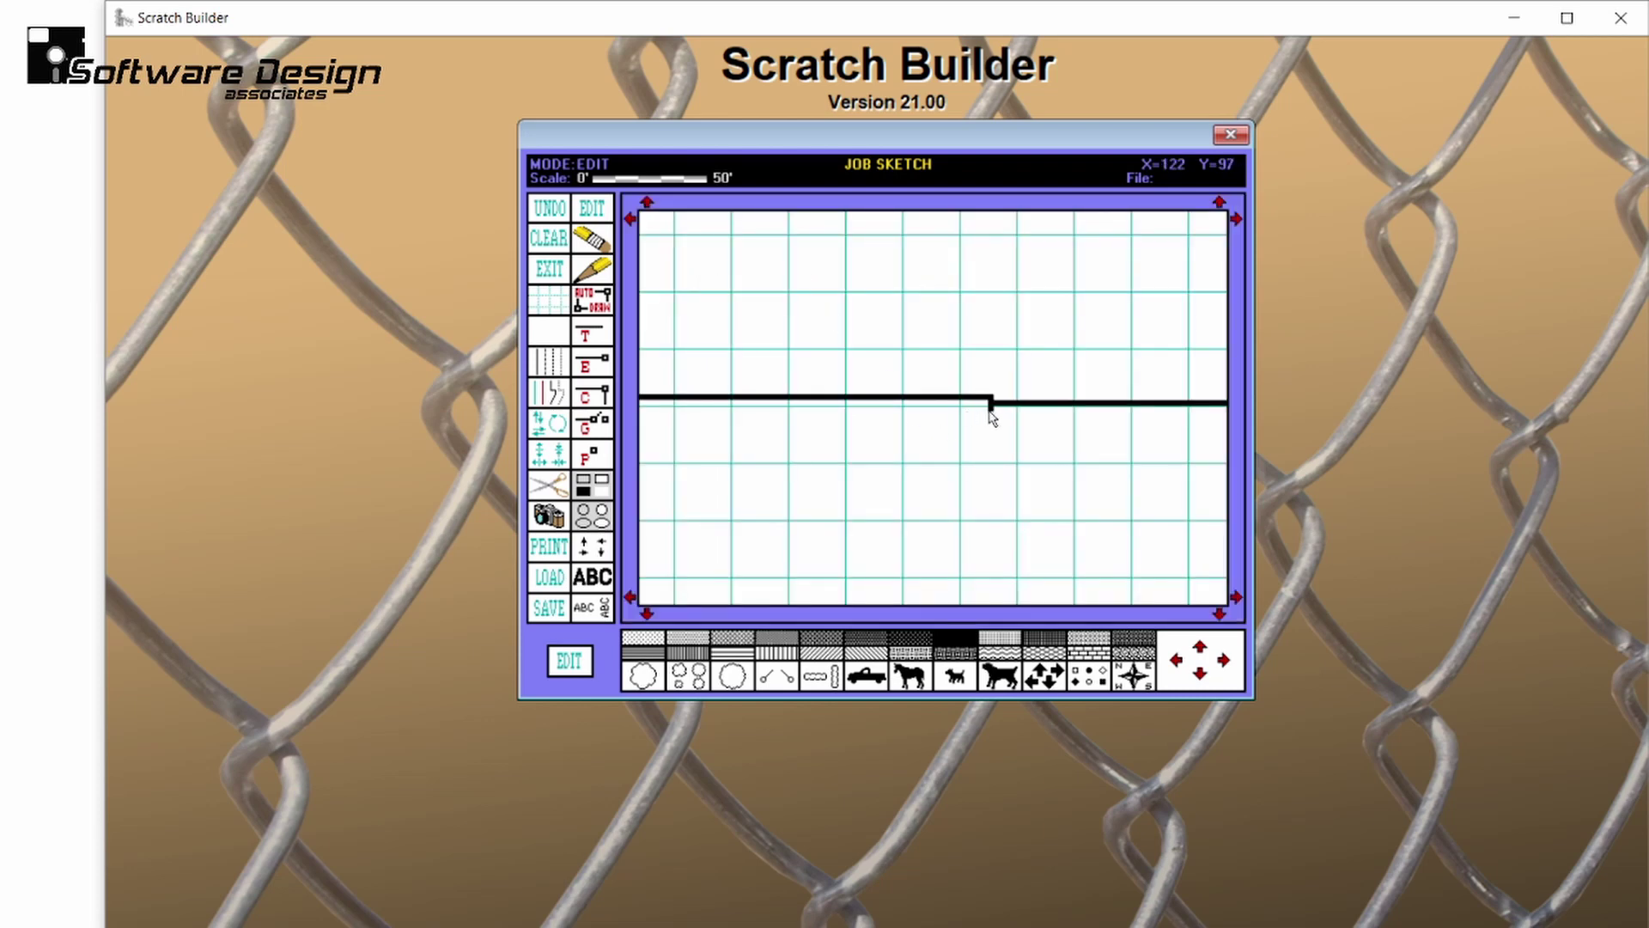
# Drag the top wall's jog down, add and remove a point, and toggle the grid on and off.
pyautogui.moveTo(989, 421)
pyautogui.mouseDown()
pyautogui.moveTo(990, 442)
pyautogui.moveTo(988, 422)
pyautogui.mouseUp()
pyautogui.click(991, 420)
pyautogui.click(990, 423)
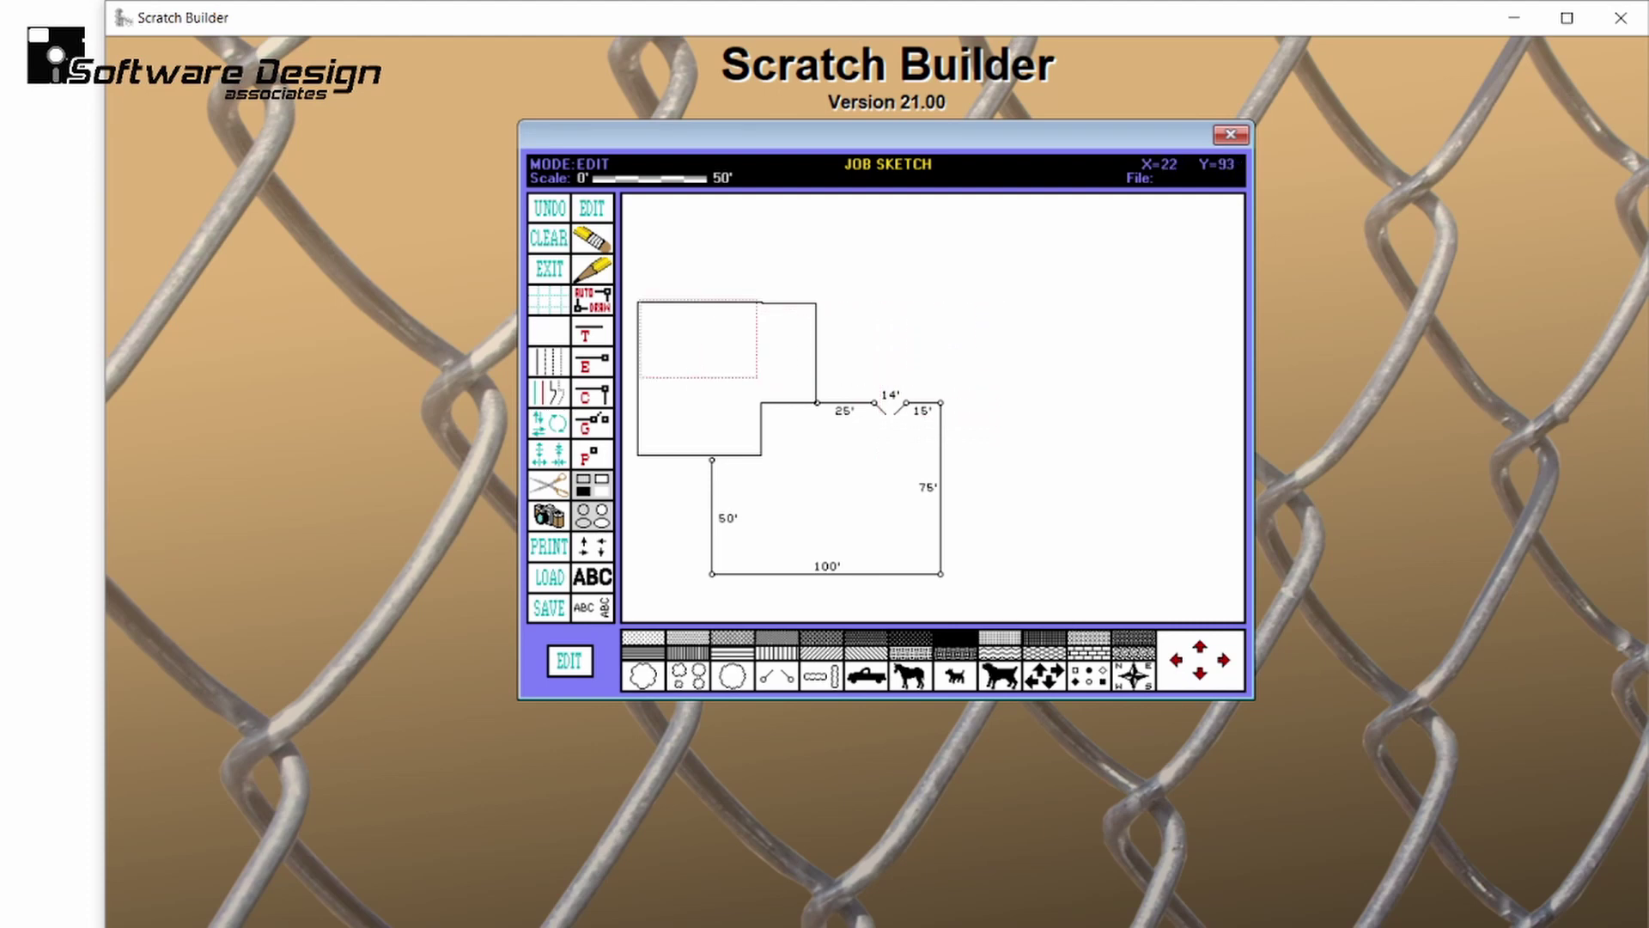
pyautogui.click(549, 300)
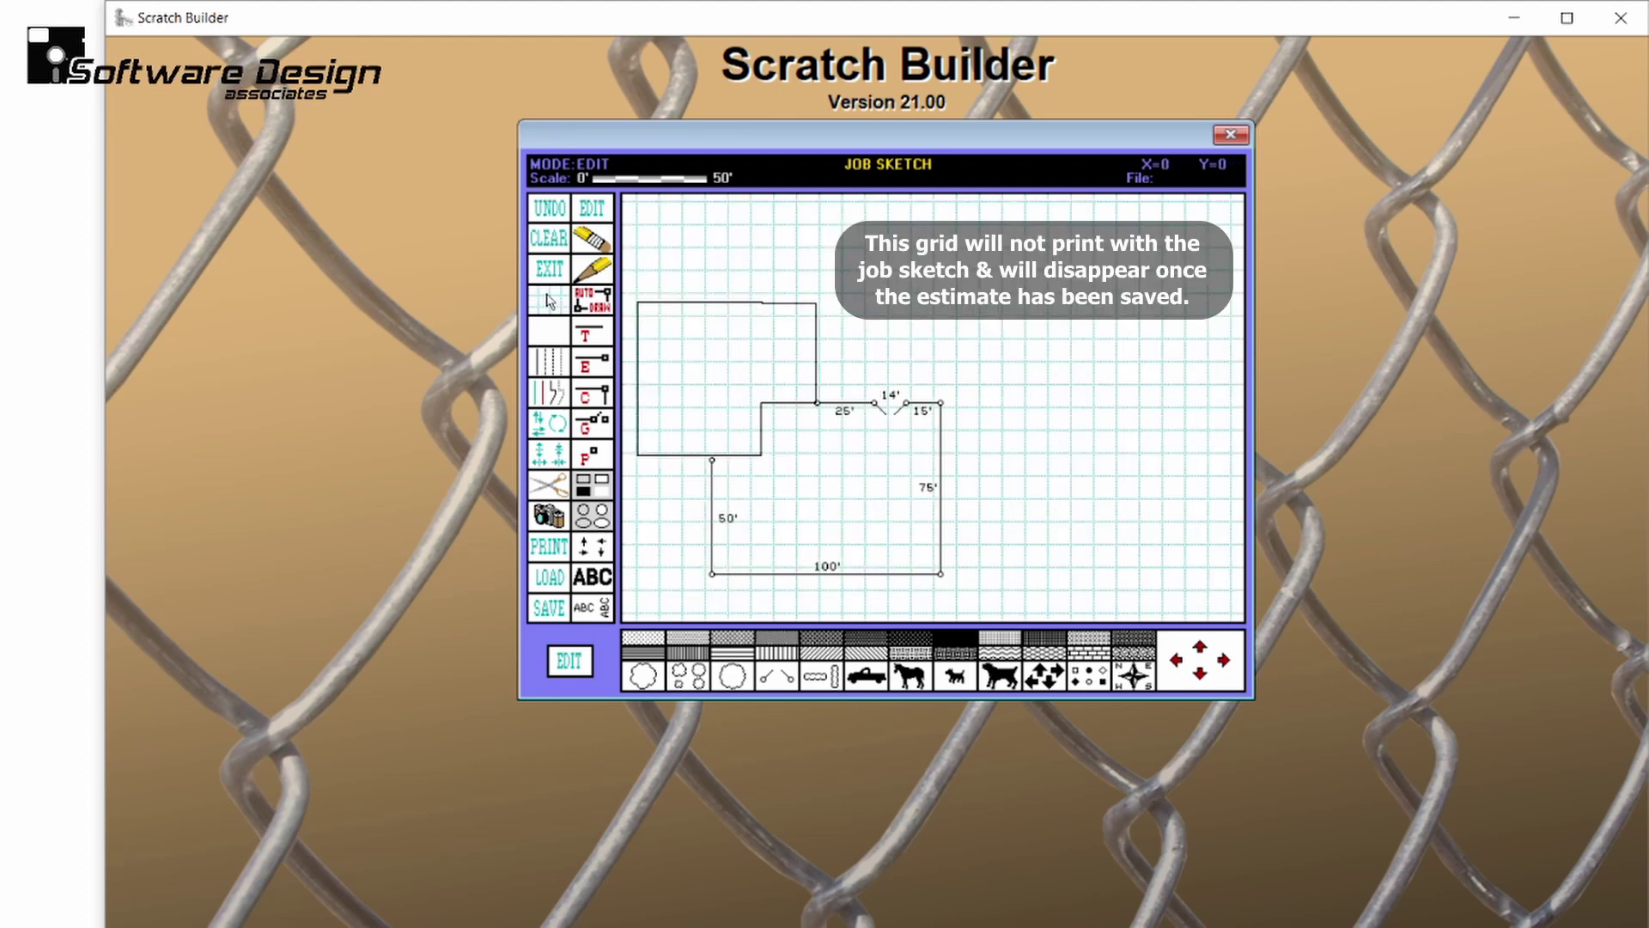
pyautogui.click(549, 301)
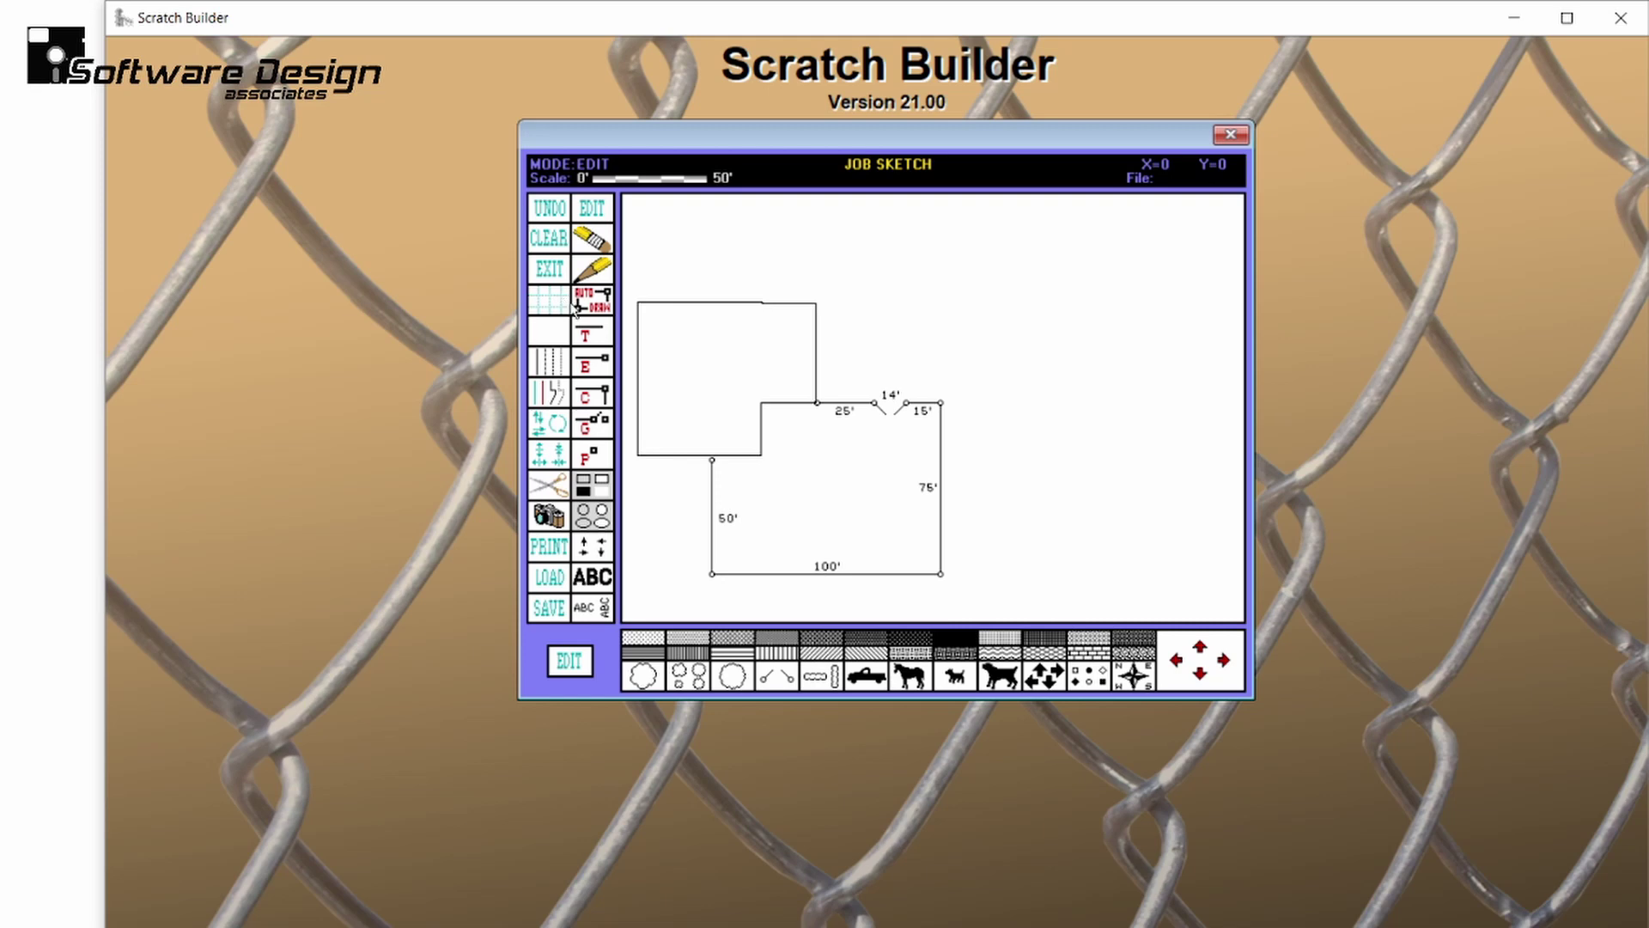
# Shift the sketch down twice and right once, then draw a dimension arrow pointing down at the 14' gate.
pyautogui.click(595, 554)
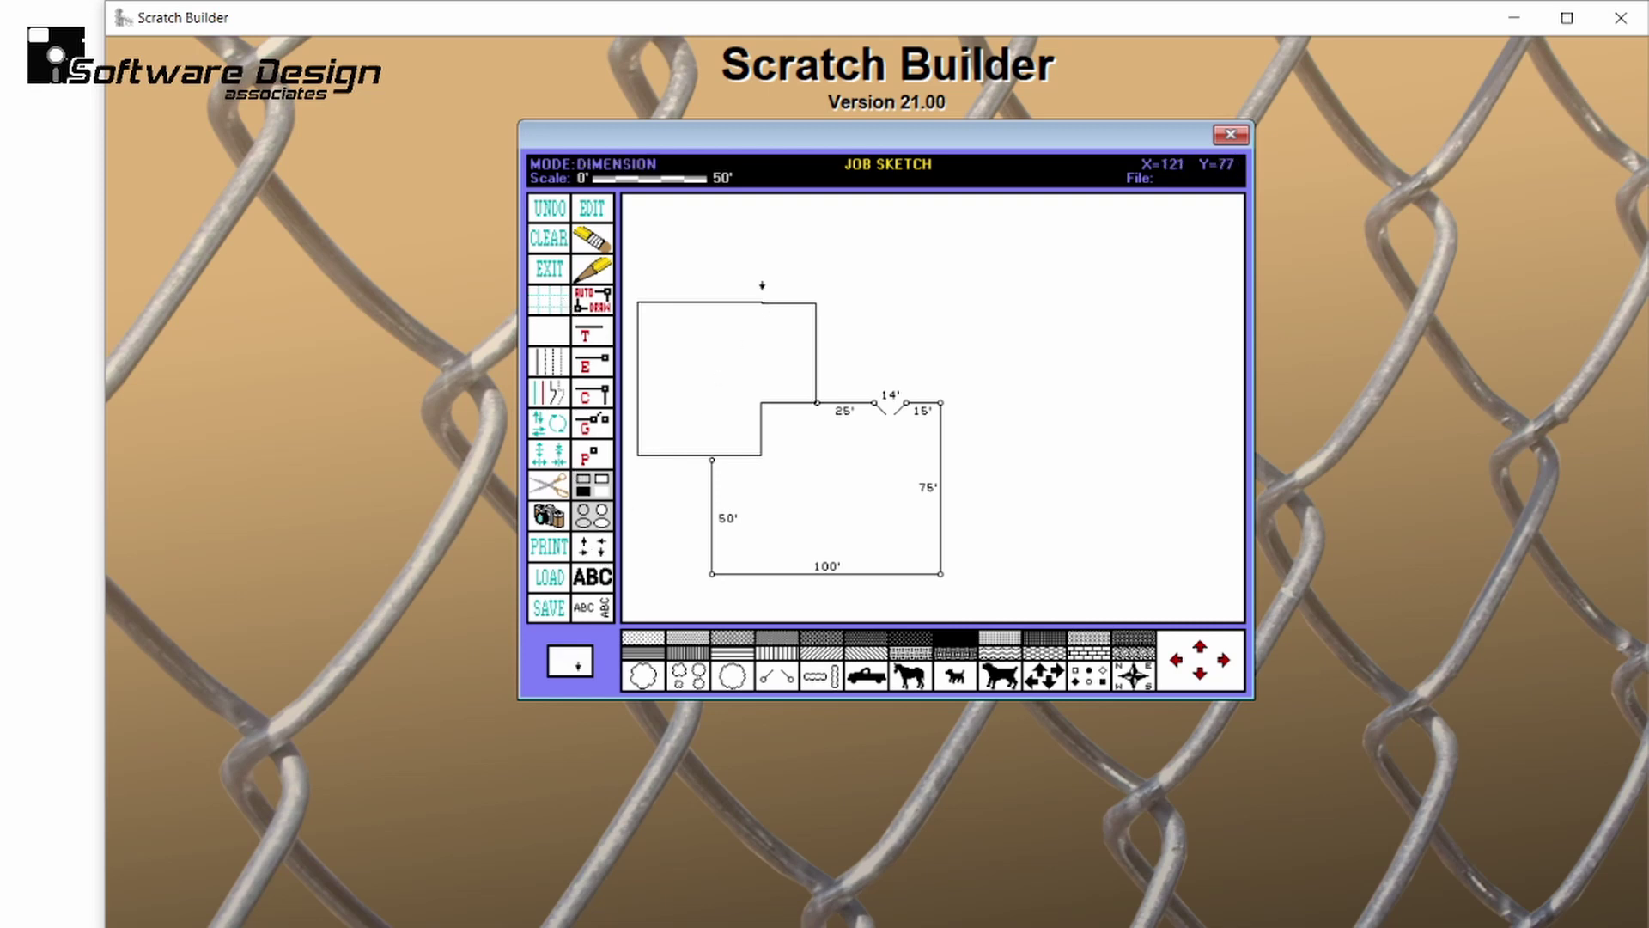
pyautogui.click(1200, 675)
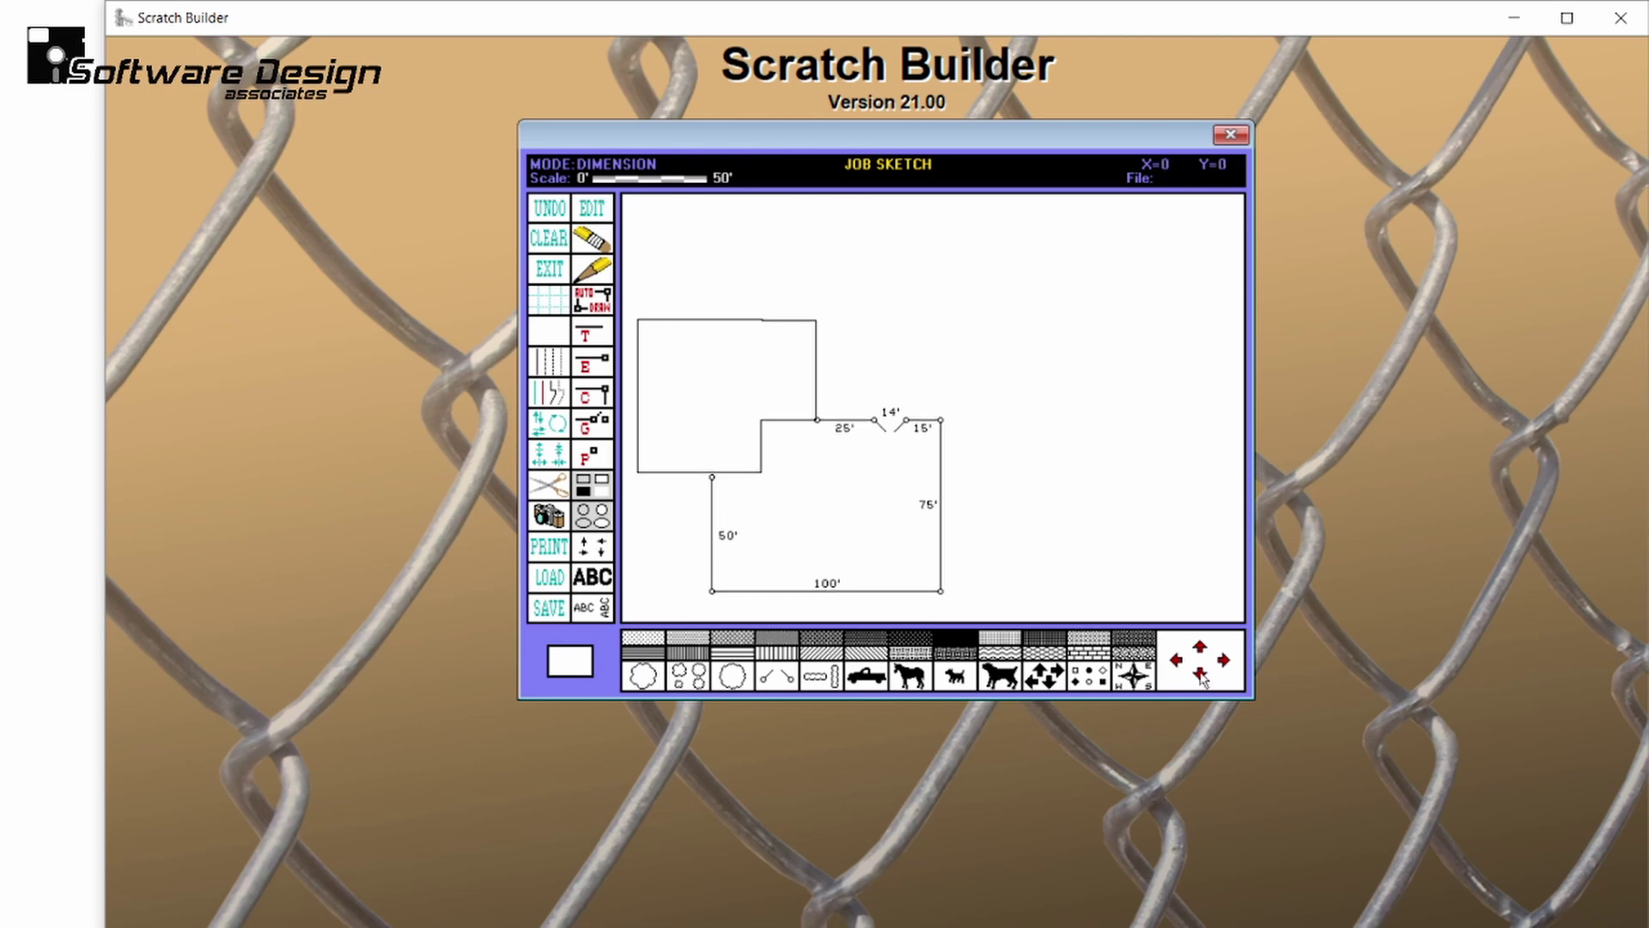
pyautogui.click(1201, 675)
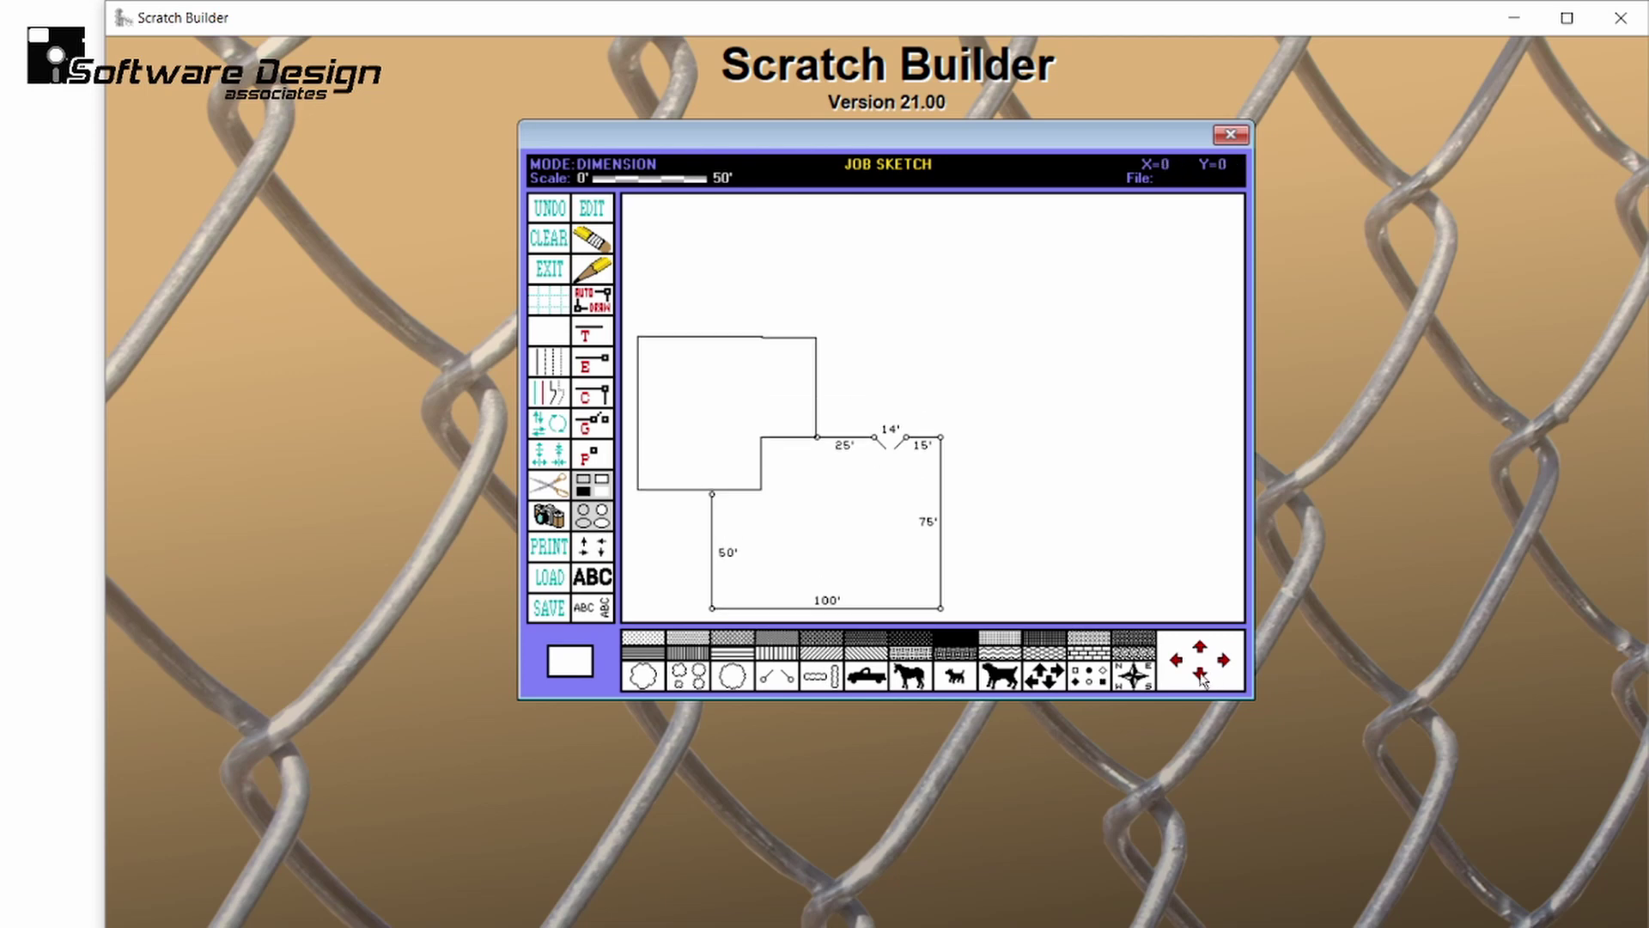
pyautogui.click(1228, 663)
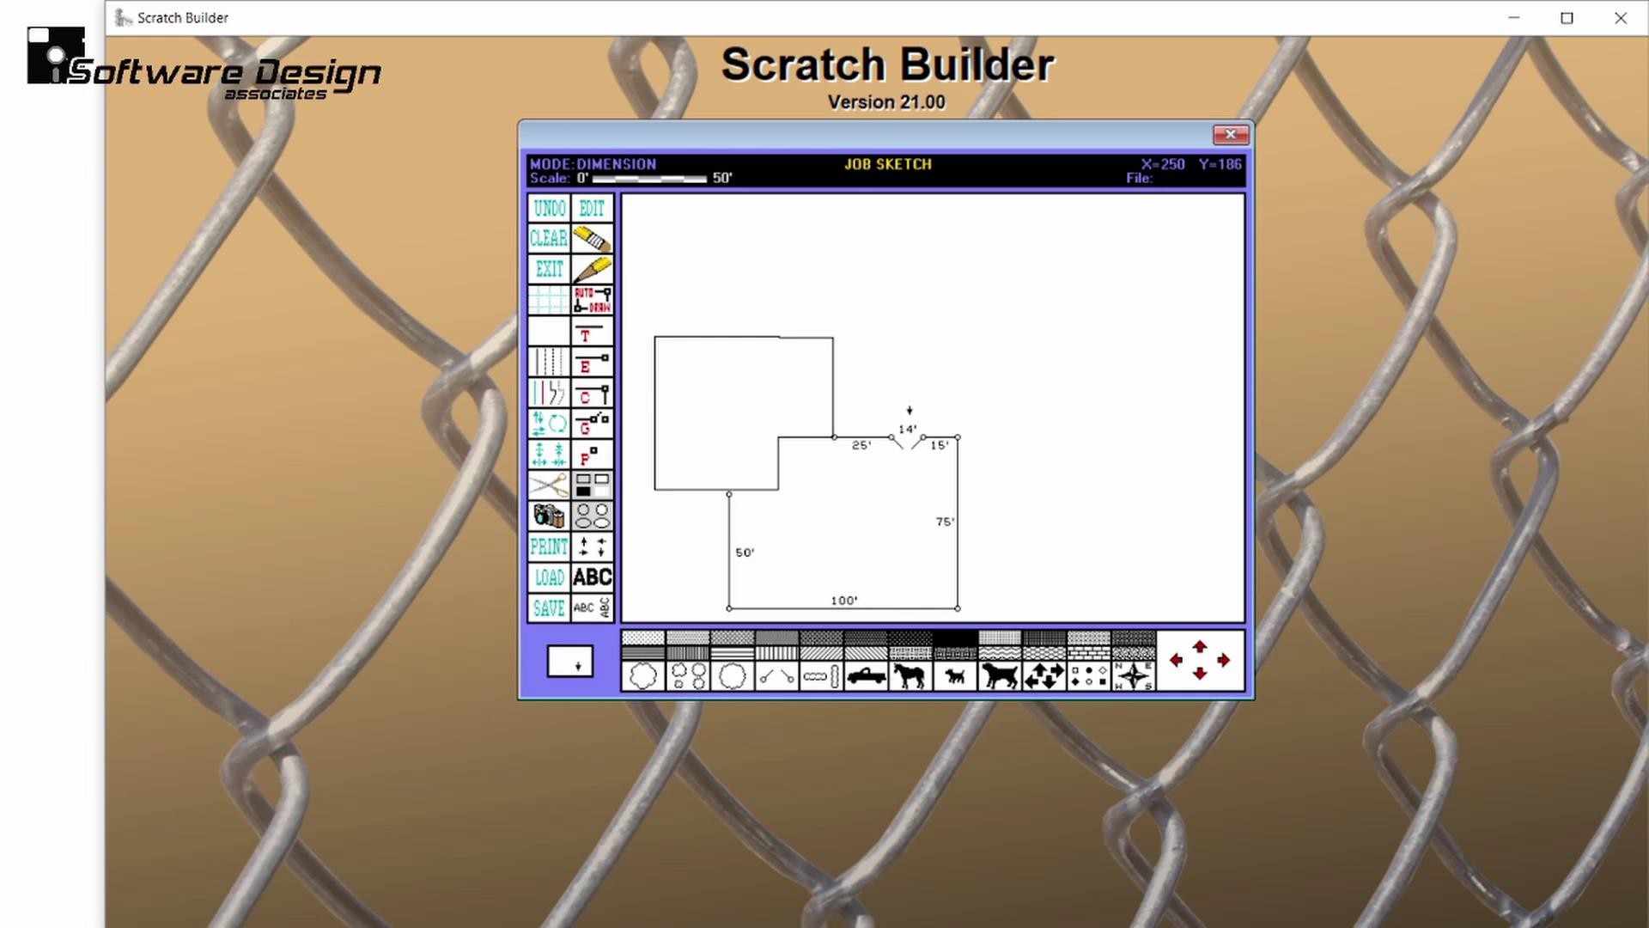
pyautogui.click(910, 413)
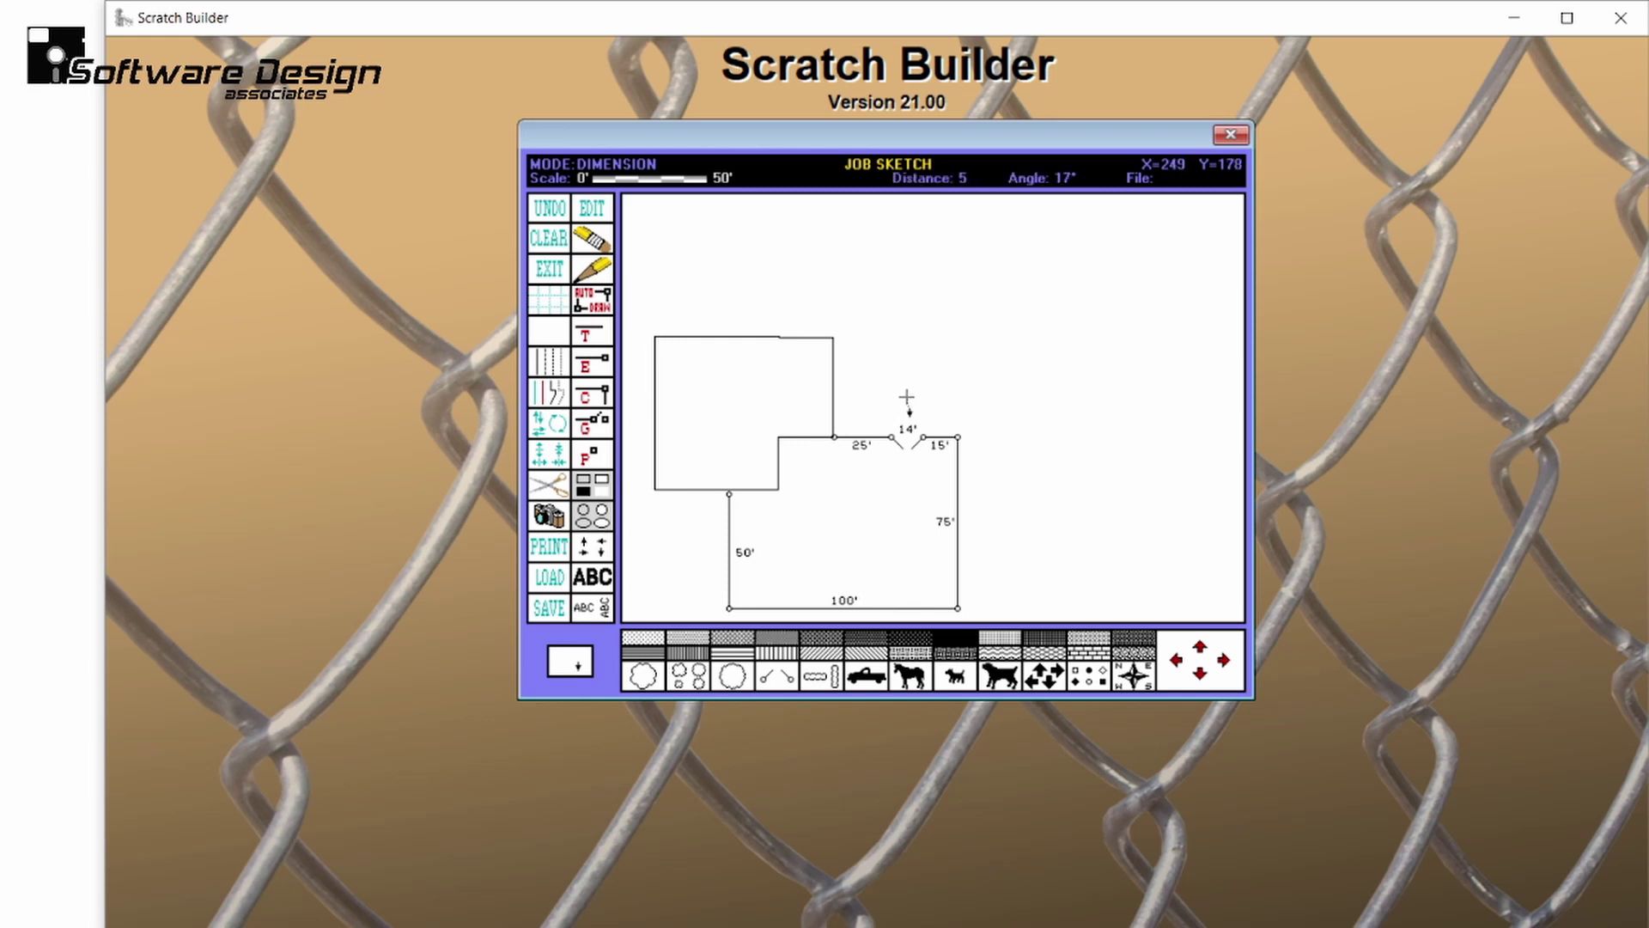
pyautogui.click(910, 339)
# Draw a wide transparent box across the top of the sketch above the house.
pyautogui.click(586, 483)
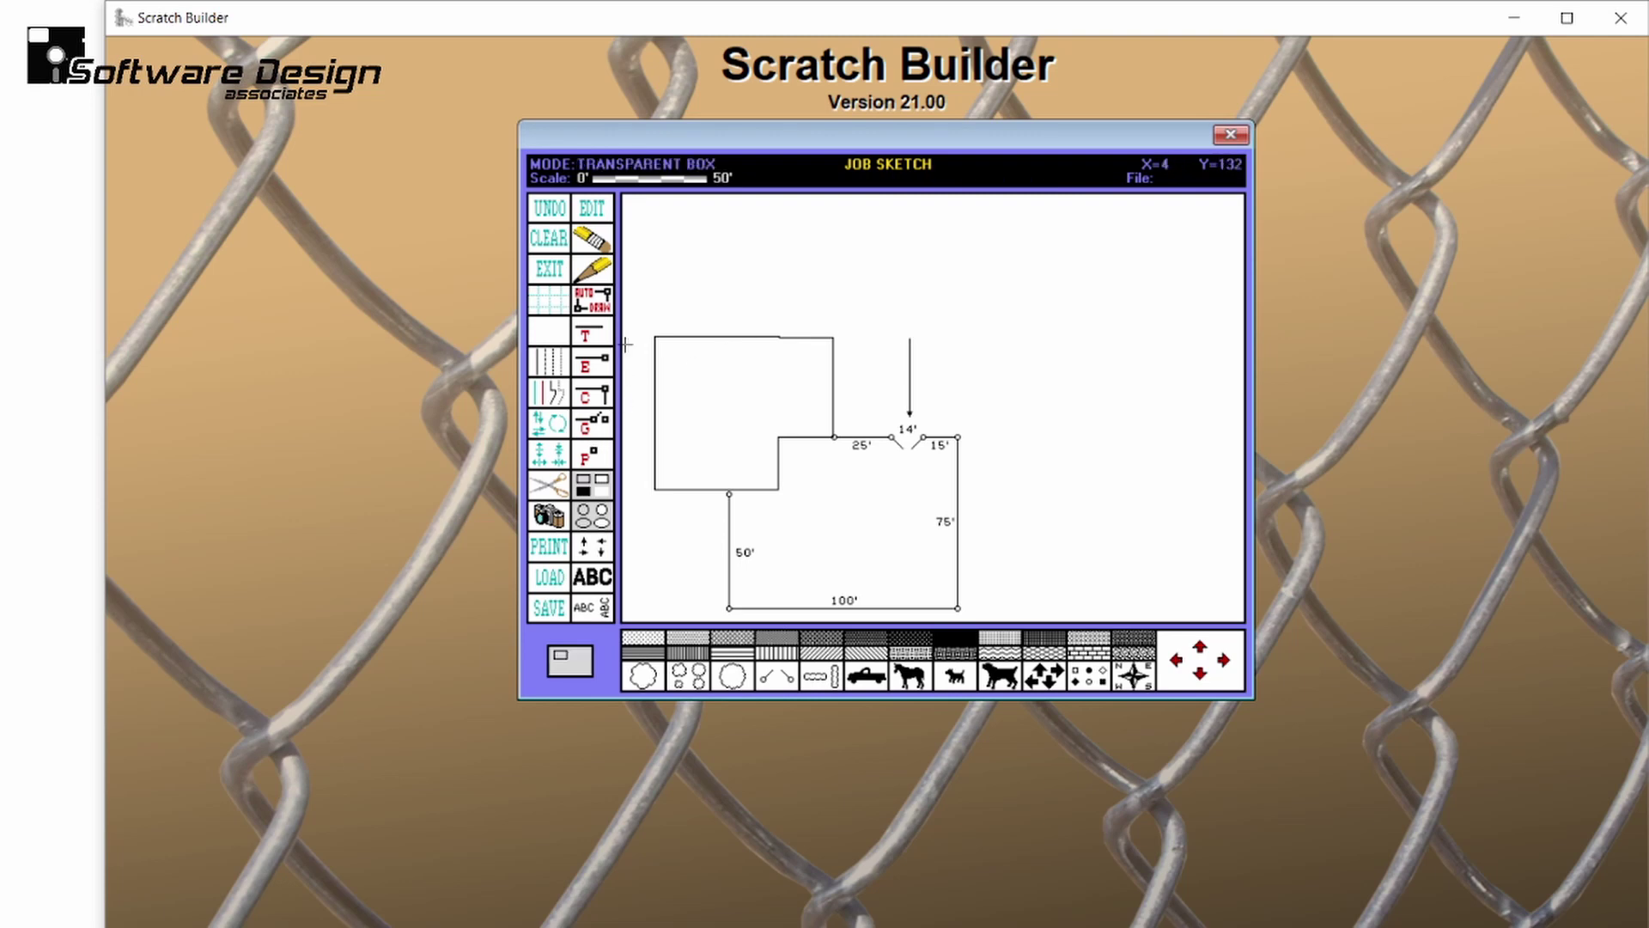
pyautogui.moveTo(631, 203); pyautogui.dragTo(1189, 326)
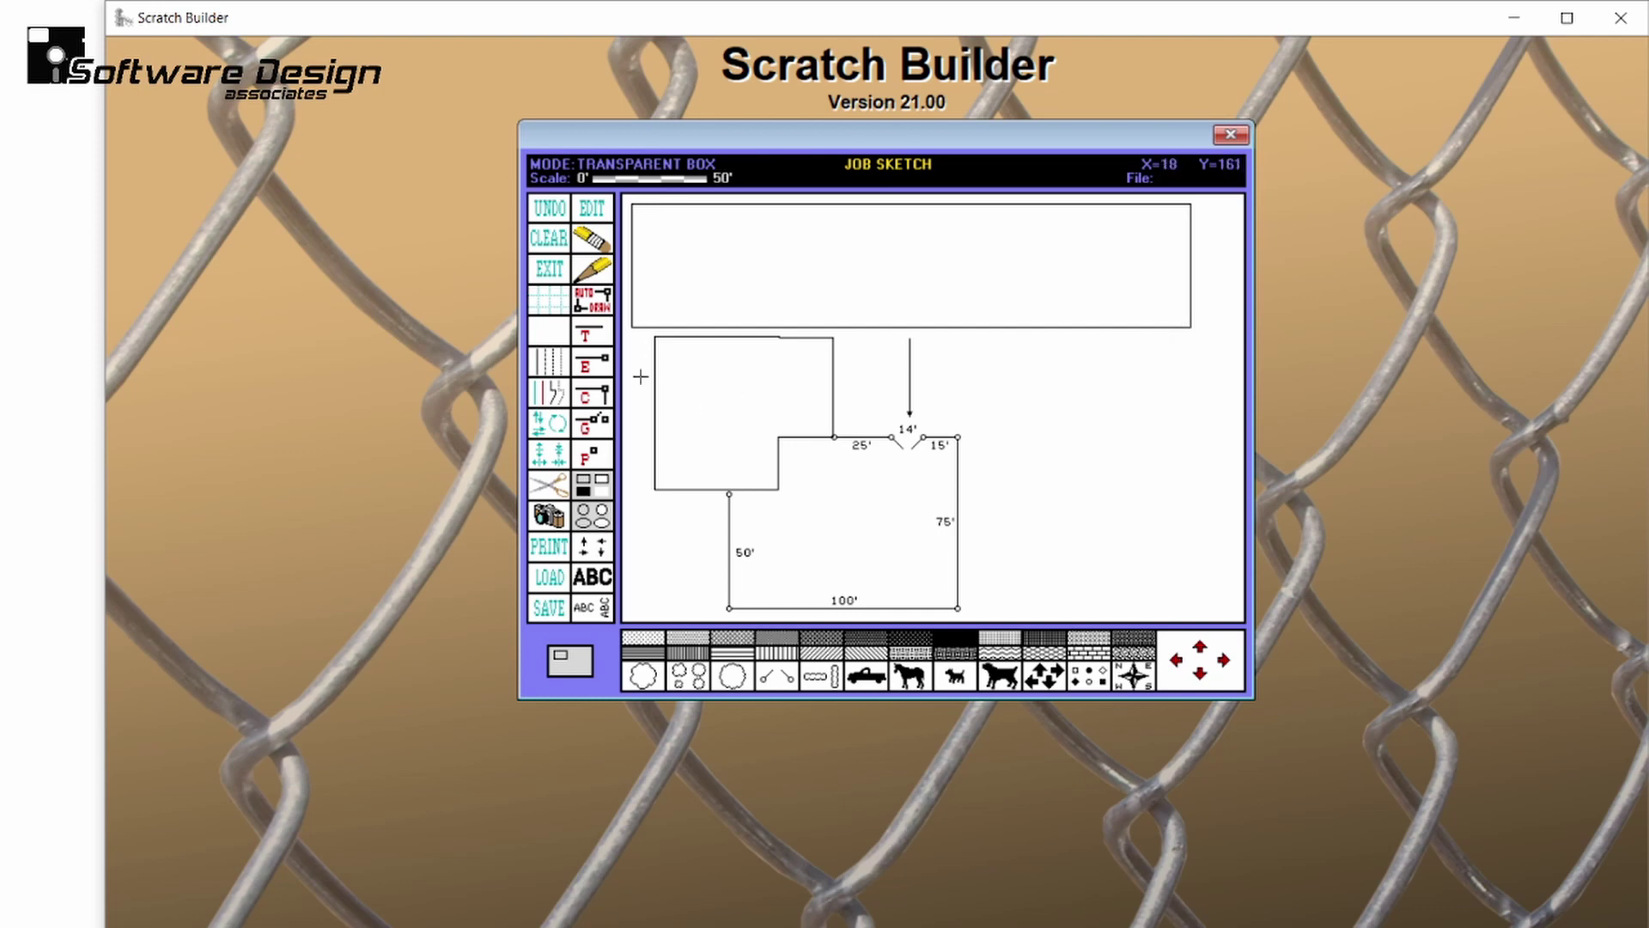
pyautogui.click(591, 335)
# Cycle the drawing scale until it reads 25'.
pyautogui.click(647, 183)
pyautogui.click(648, 184)
pyautogui.click(647, 183)
pyautogui.click(647, 183)
pyautogui.click(594, 362)
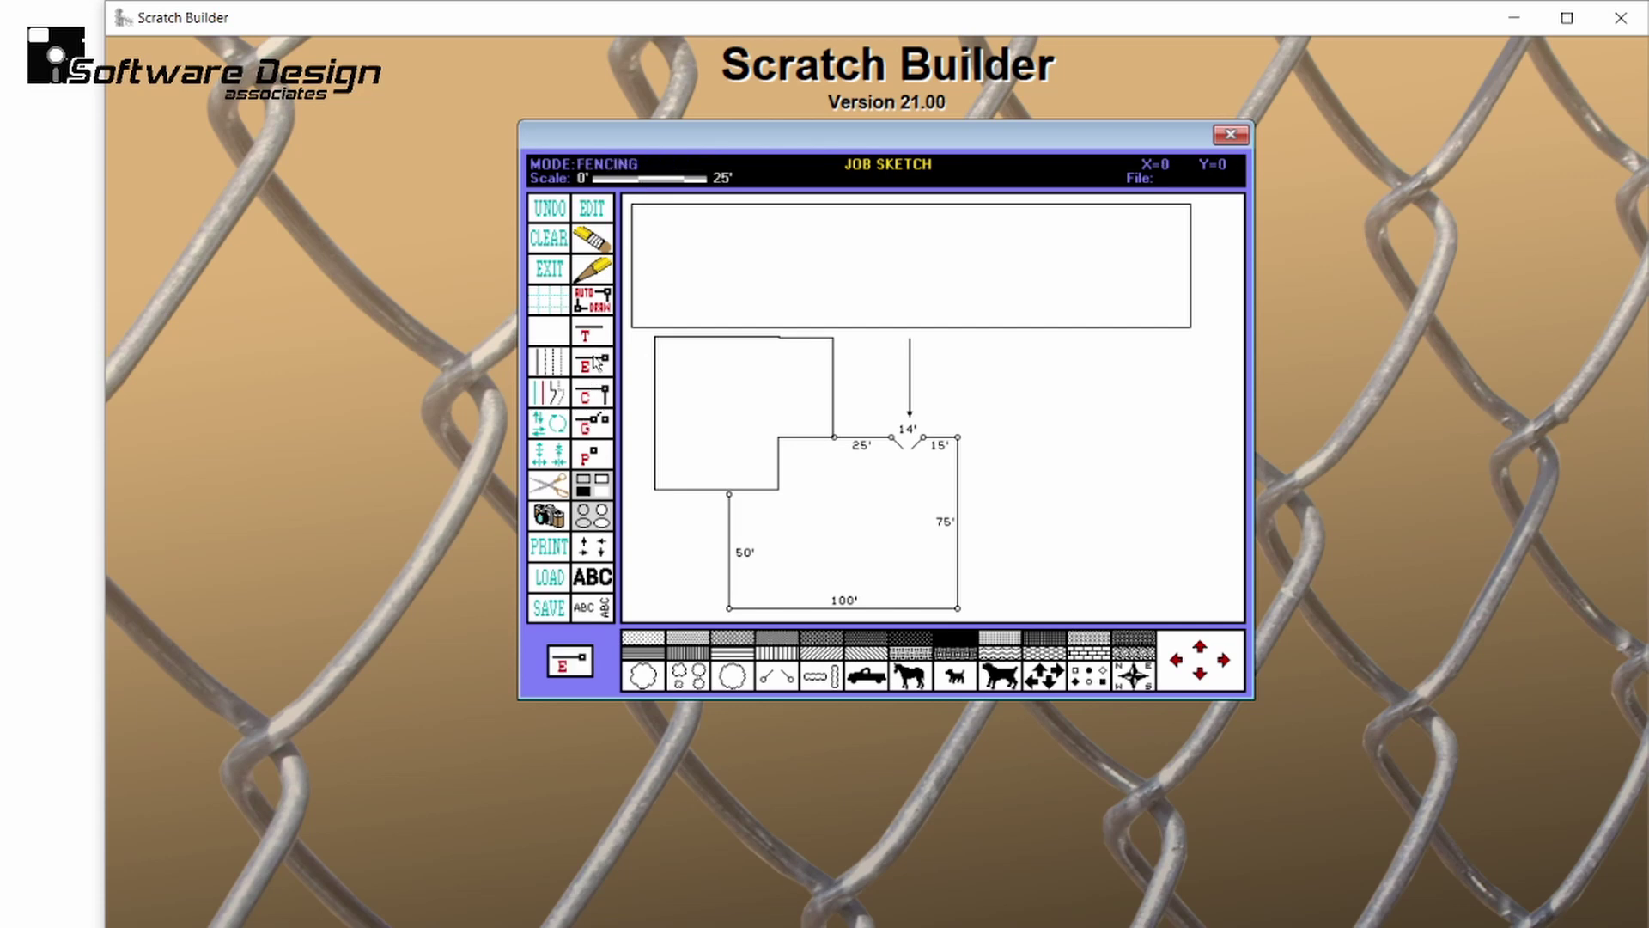
# Draw a 25' fence run in the top box, then a 14' double gate tied on for more fence.
pyautogui.click(675, 250)
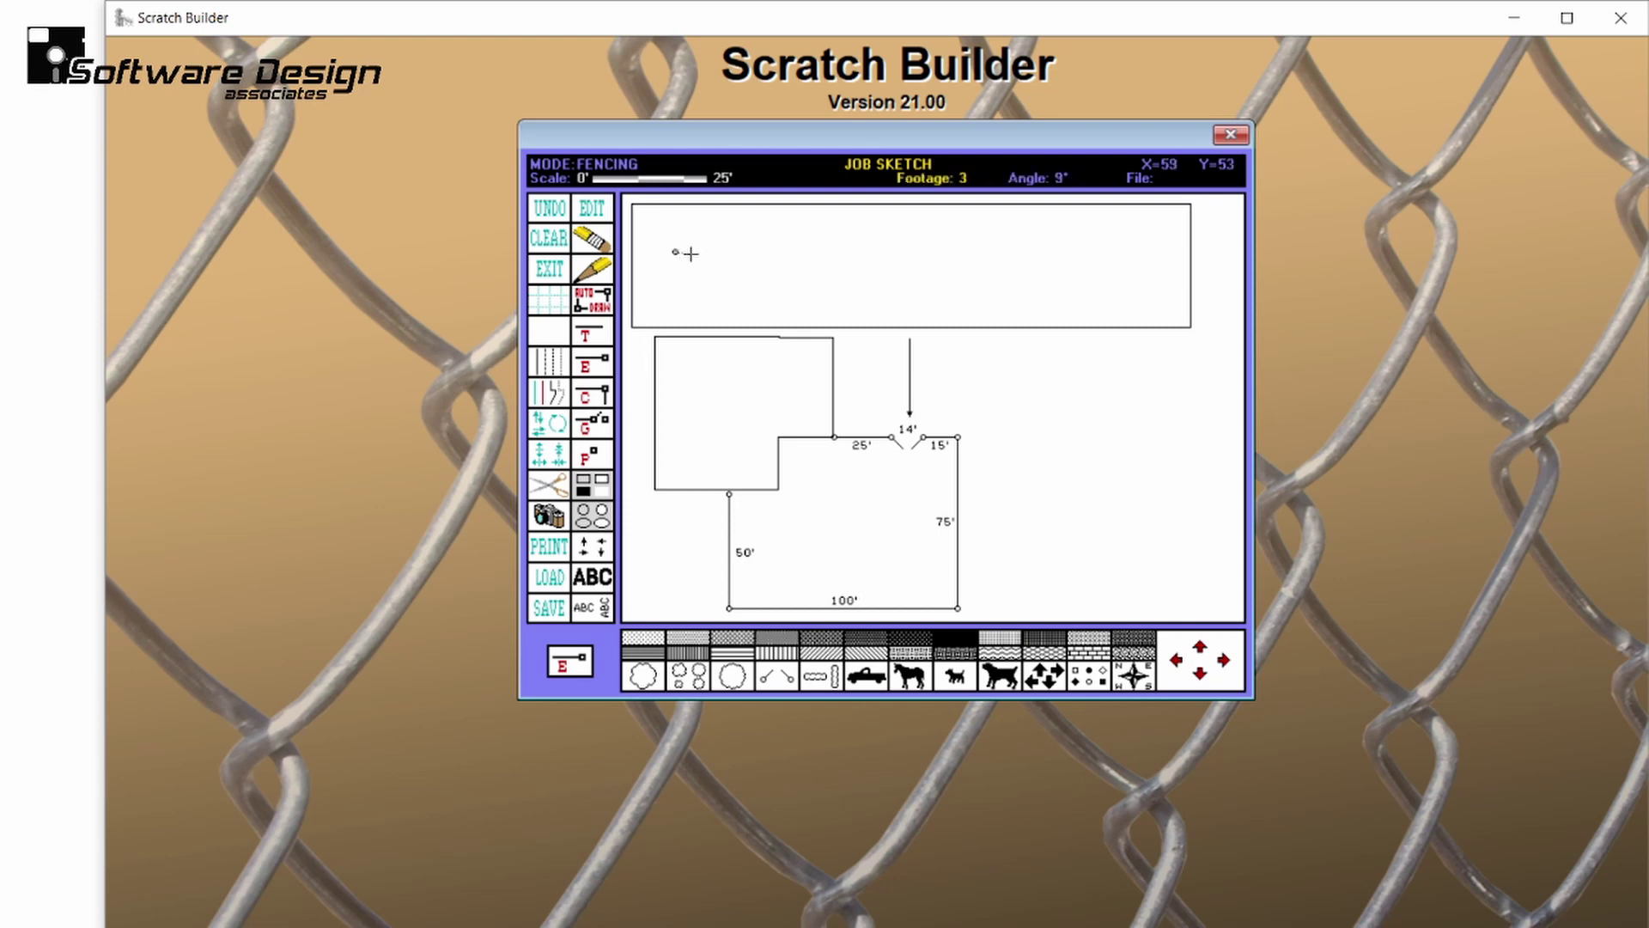
pyautogui.click(790, 253)
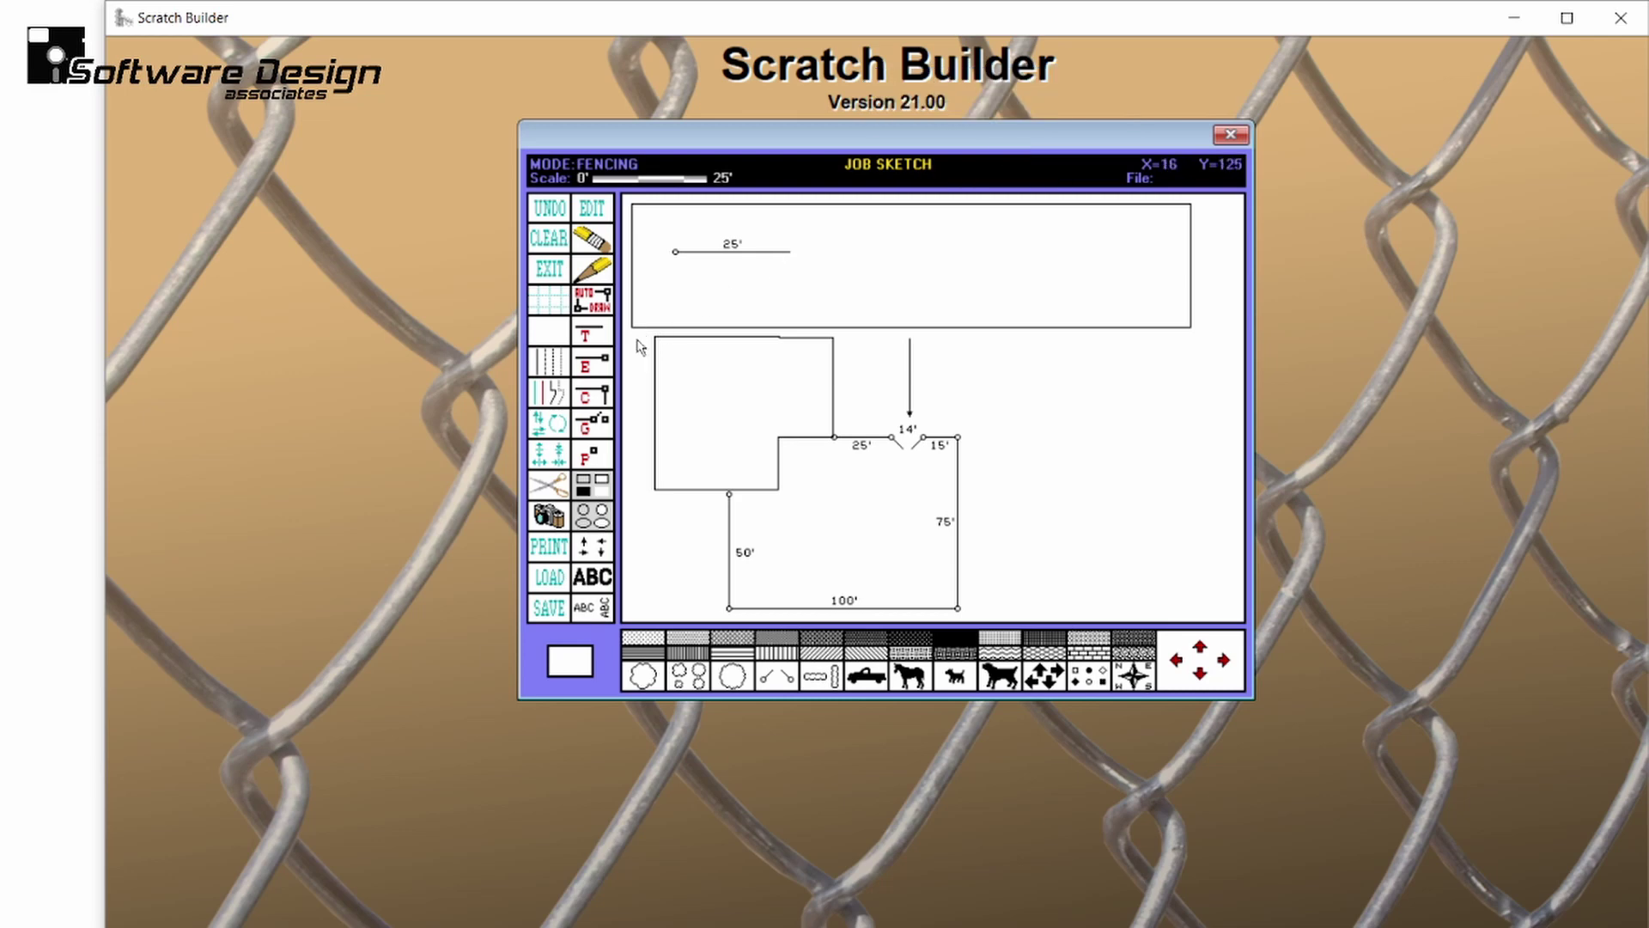
pyautogui.click(597, 424)
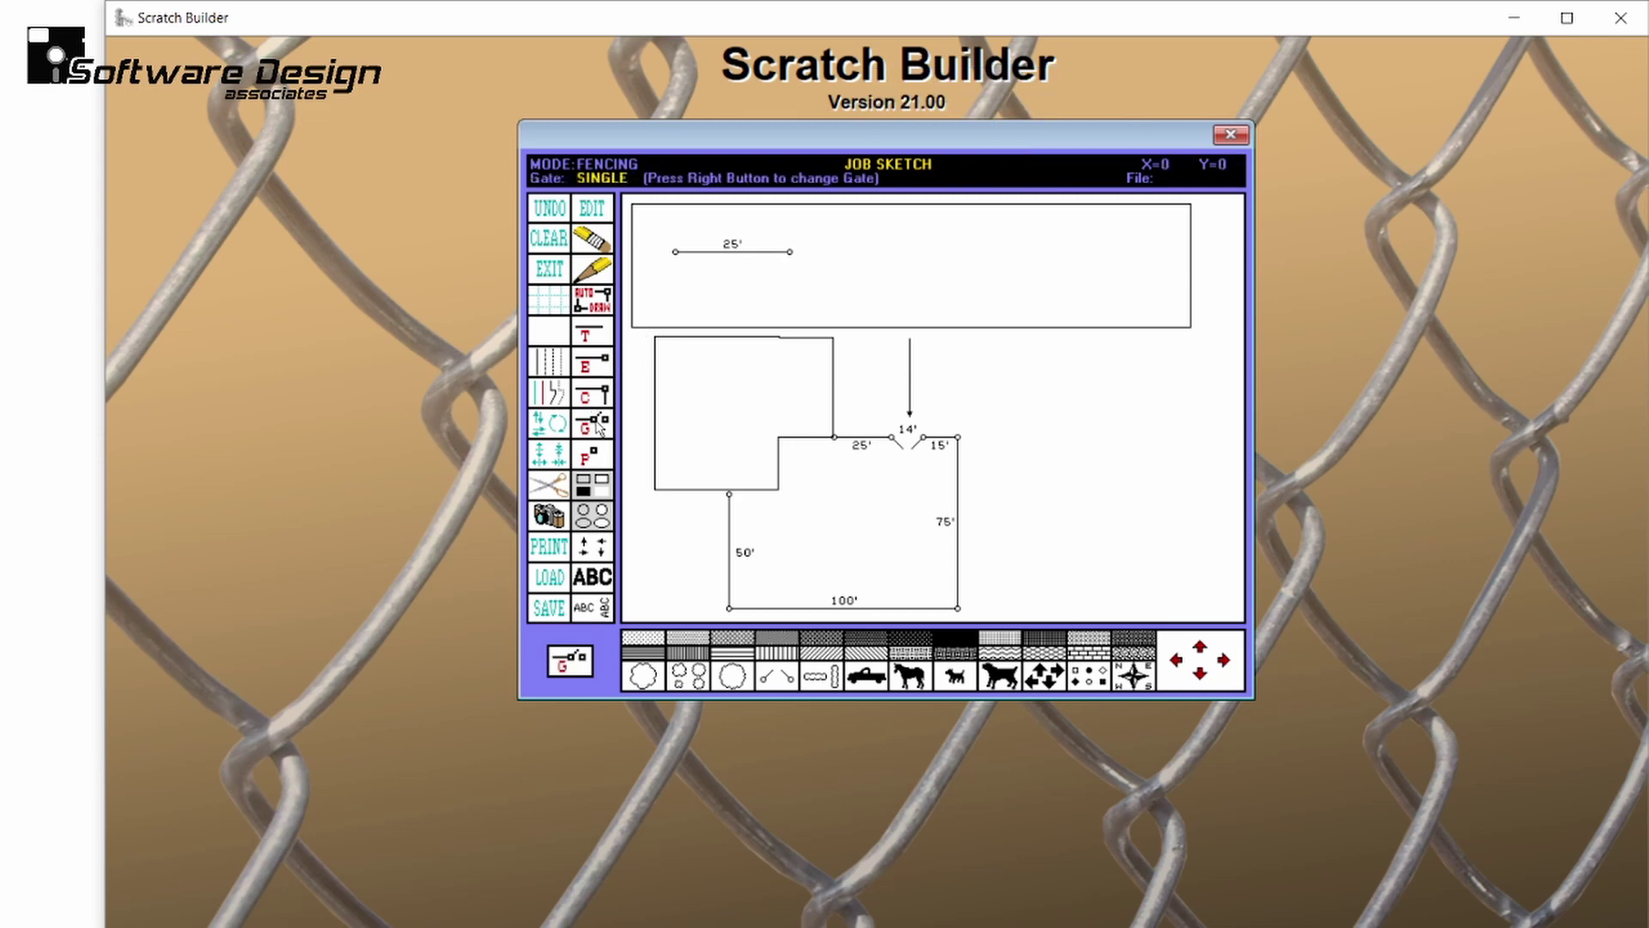
pyautogui.rightClick(599, 425)
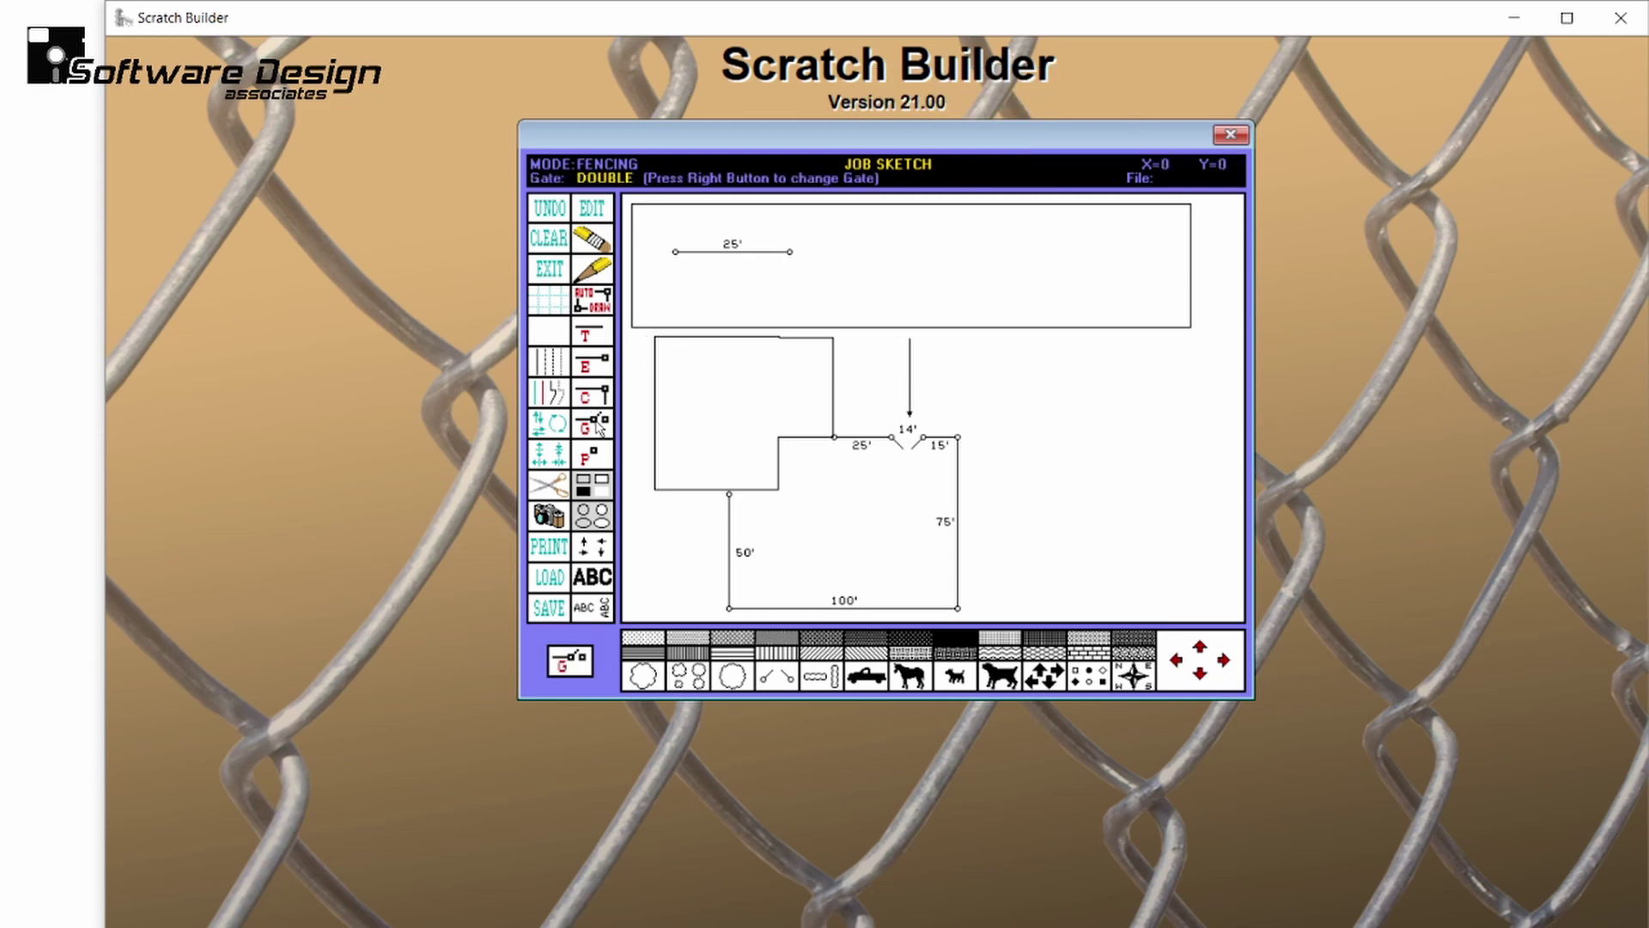
pyautogui.click(853, 251)
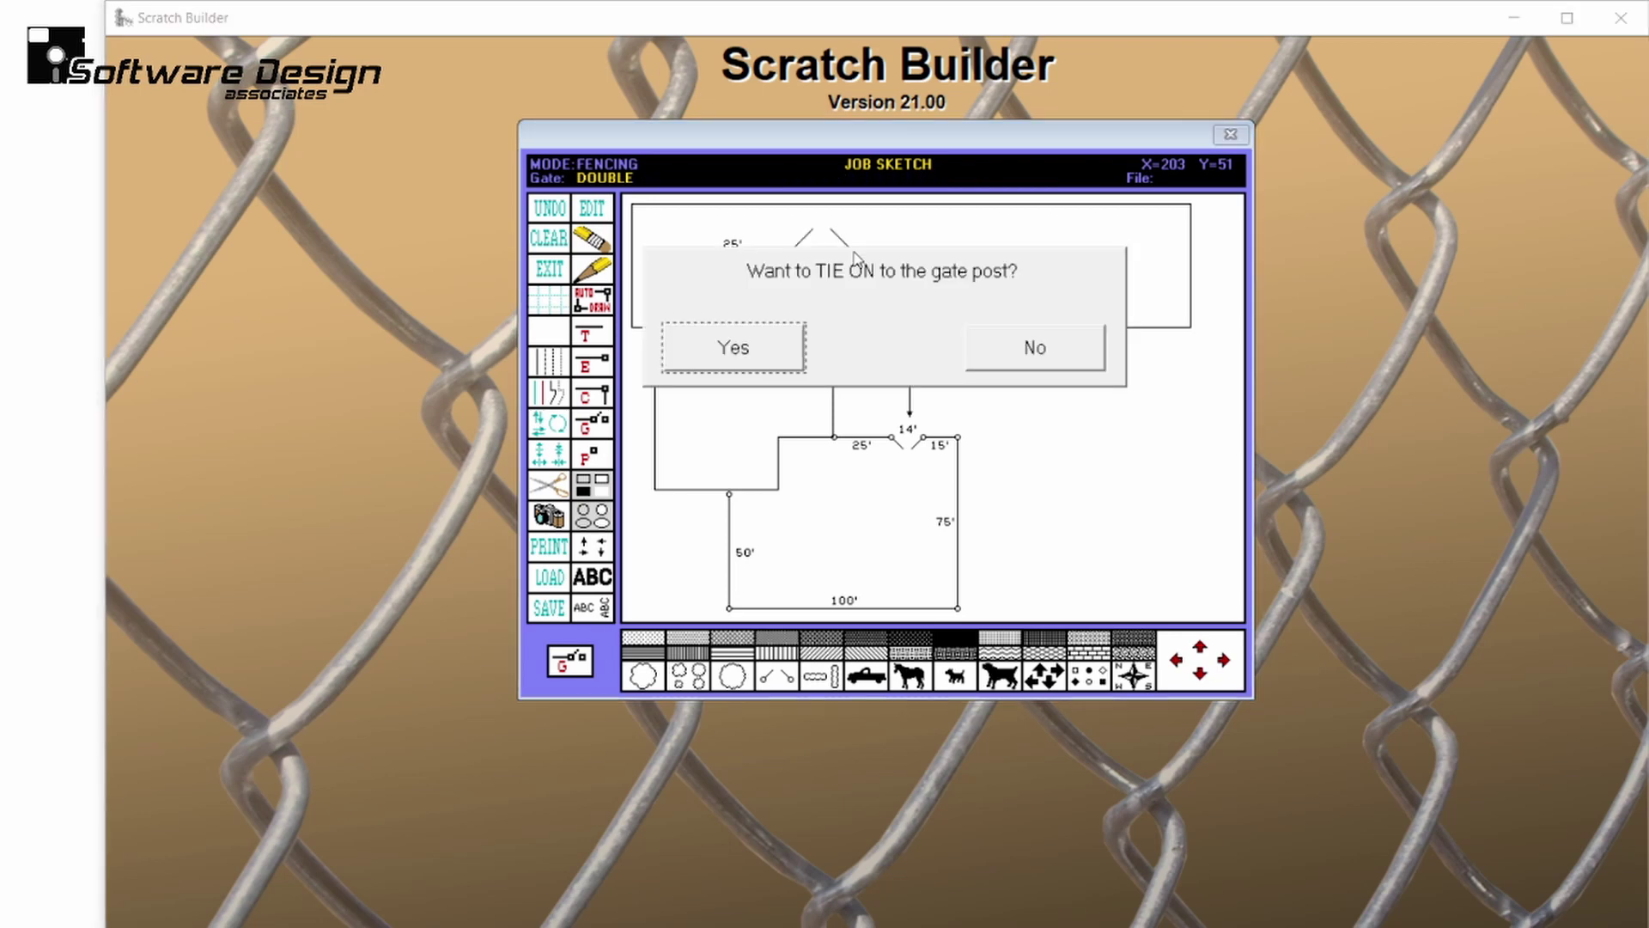
pyautogui.click(749, 352)
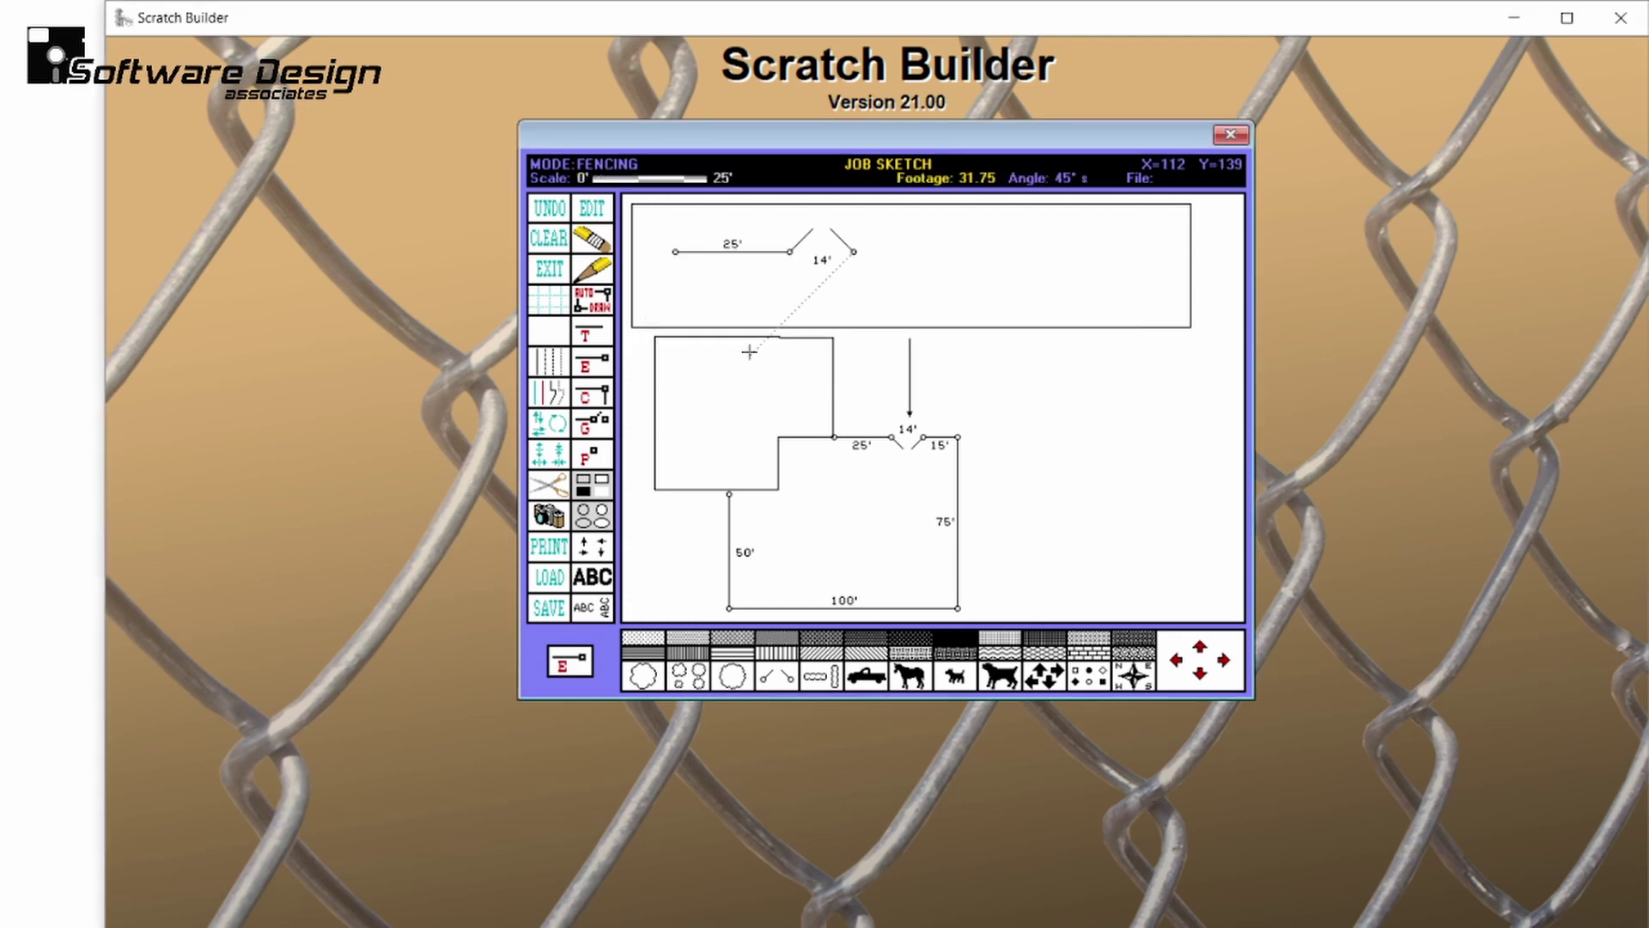